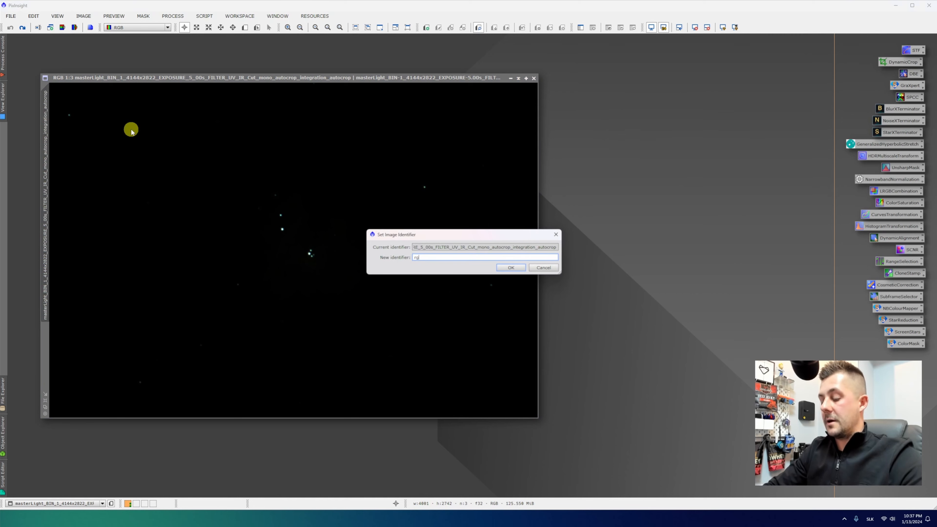
Rename the image as rgb and auto-stretch its screen display
{"action": "key", "text": "Return"}
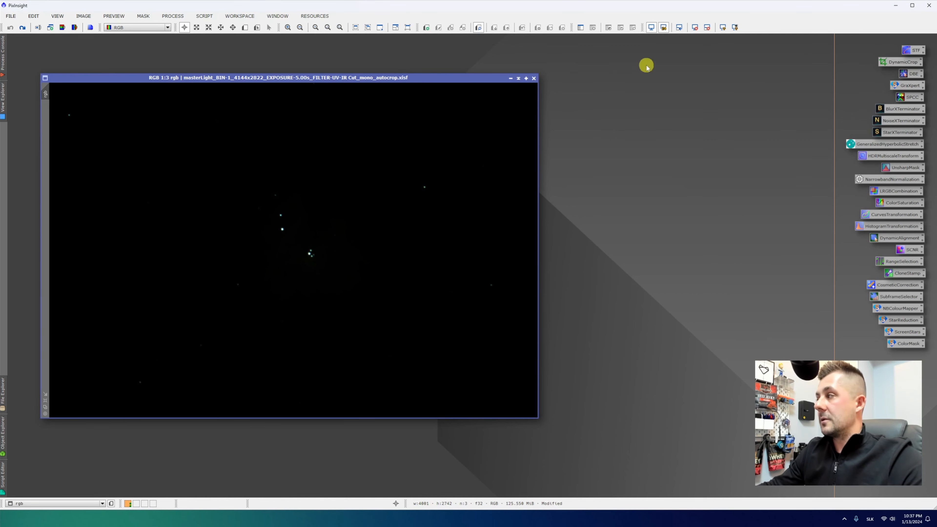
{"action": "left_click", "coordinate": [722, 28]}
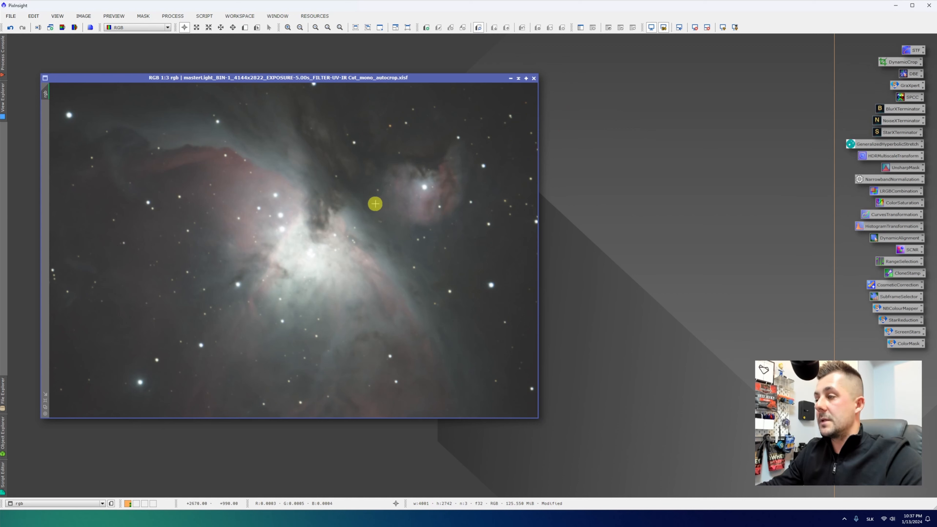
Examine the stretched image closely, including the nebula core and the small nebula with the bright star beside it
{"action": "scroll", "coordinate": [331, 211], "scroll_direction": "up", "scroll_amount": 1}
{"action": "scroll", "coordinate": [330, 211], "scroll_direction": "down", "scroll_amount": 1}
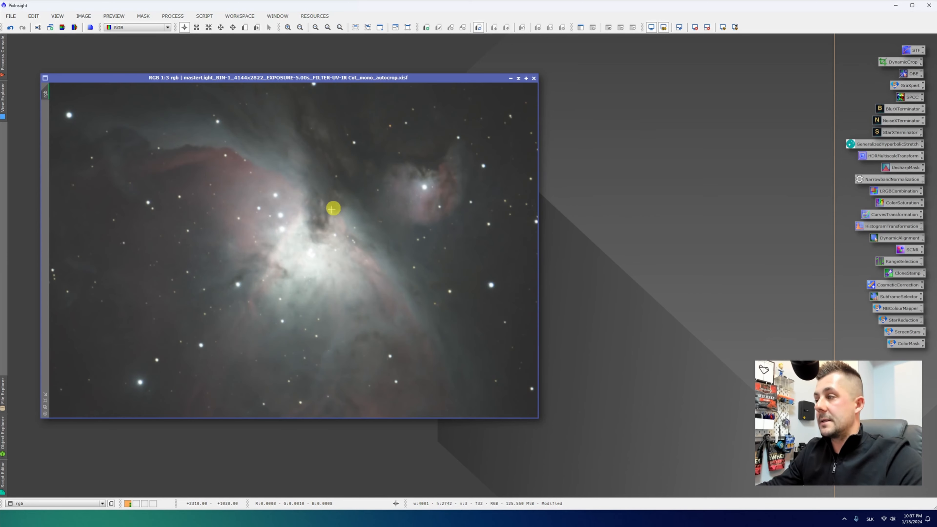
{"action": "scroll", "coordinate": [422, 172], "scroll_direction": "up", "scroll_amount": 2}
{"action": "scroll", "coordinate": [423, 172], "scroll_direction": "down", "scroll_amount": 1}
{"action": "scroll", "coordinate": [430, 172], "scroll_direction": "up", "scroll_amount": 1}
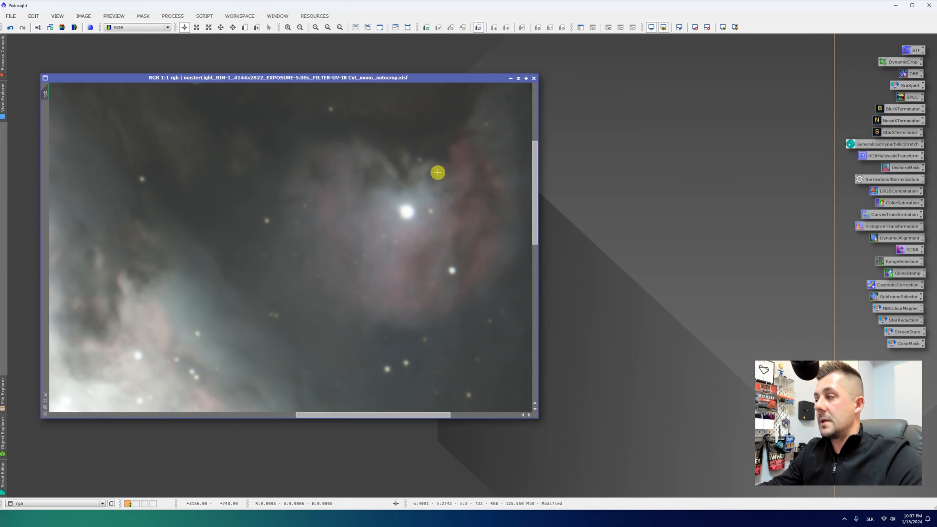
{"action": "scroll", "coordinate": [416, 176], "scroll_direction": "down", "scroll_amount": 1}
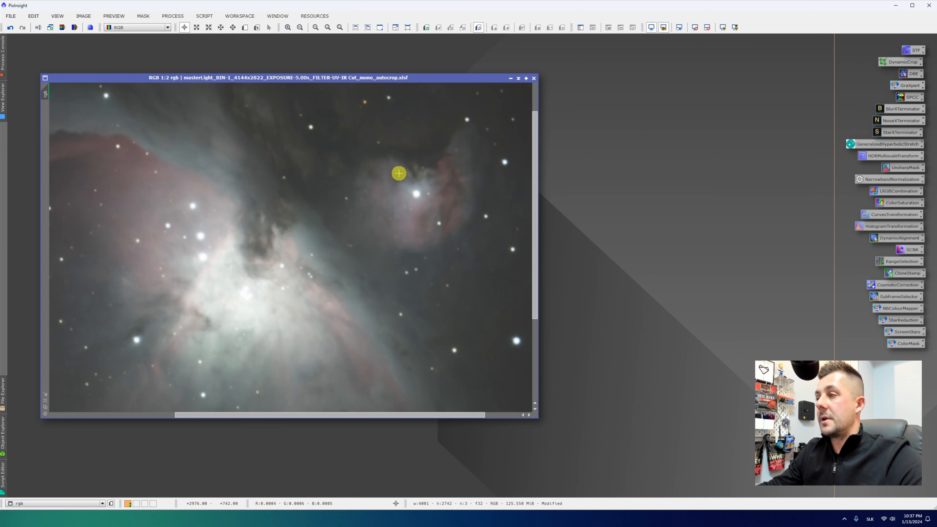
{"action": "scroll", "coordinate": [370, 180], "scroll_direction": "down", "scroll_amount": 1}
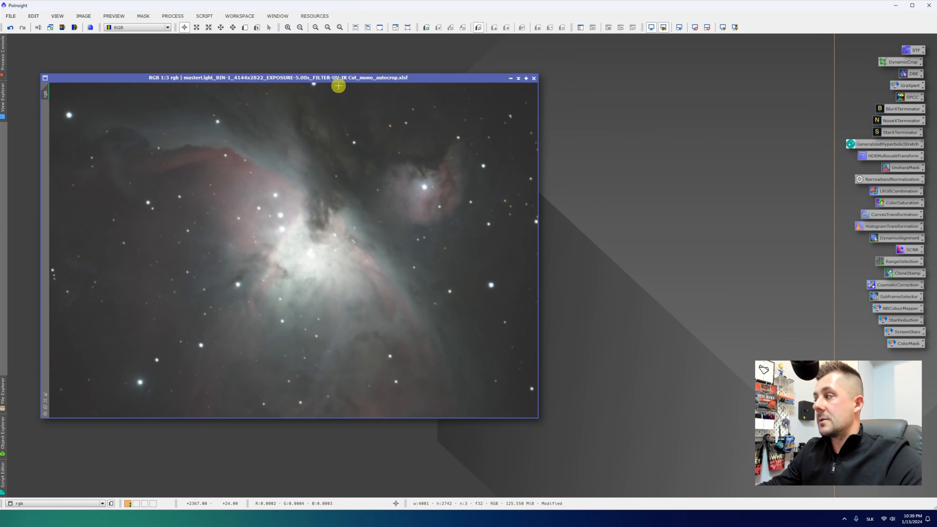
Set up BlurXTerminator with AI version 4 and the Correct Only option enabled
{"action": "left_click", "coordinate": [902, 108]}
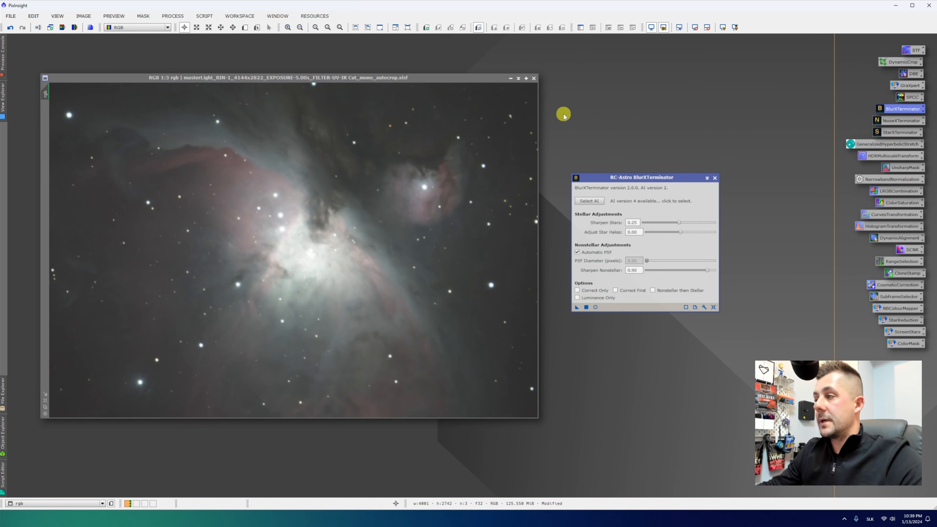
{"action": "left_click_drag", "start_coordinate": [613, 175], "coordinate": [589, 84]}
{"action": "left_click", "coordinate": [571, 107]}
{"action": "left_click", "coordinate": [680, 270]}
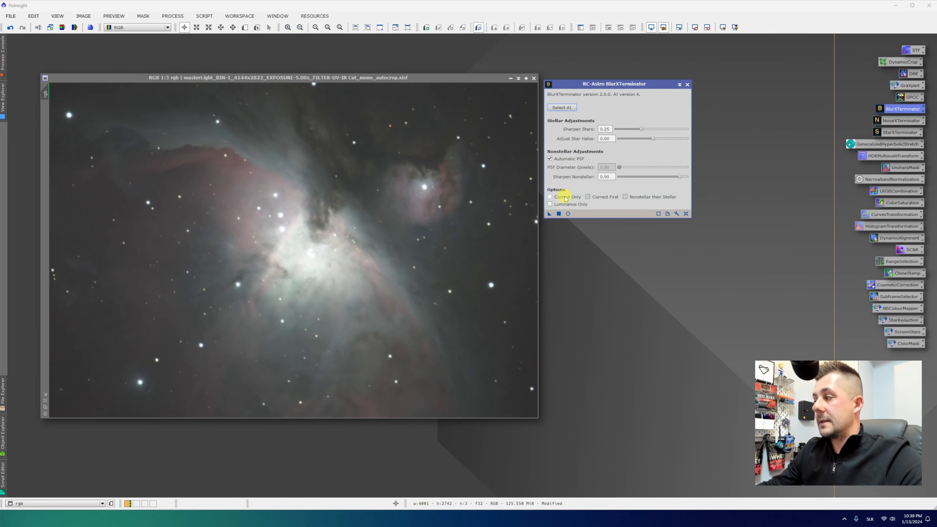
{"action": "left_click", "coordinate": [550, 197]}
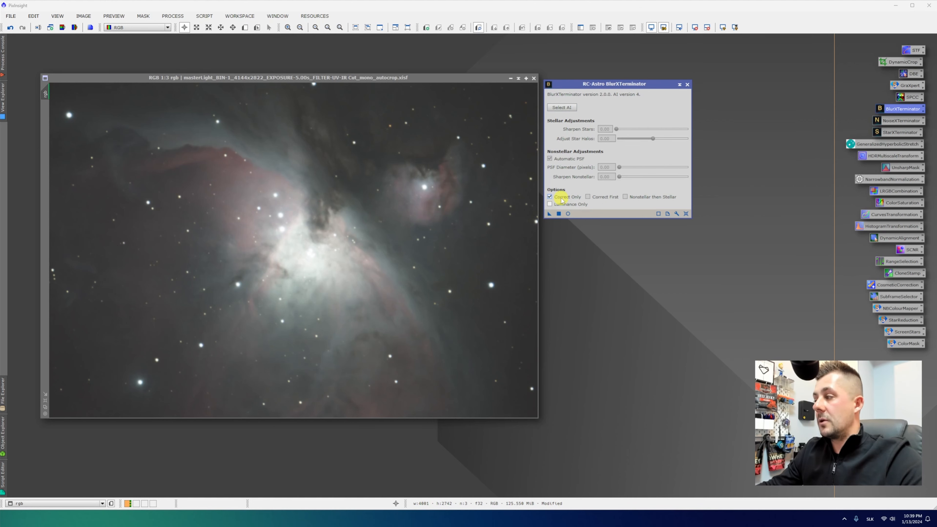
{"action": "left_click", "coordinate": [464, 182]}
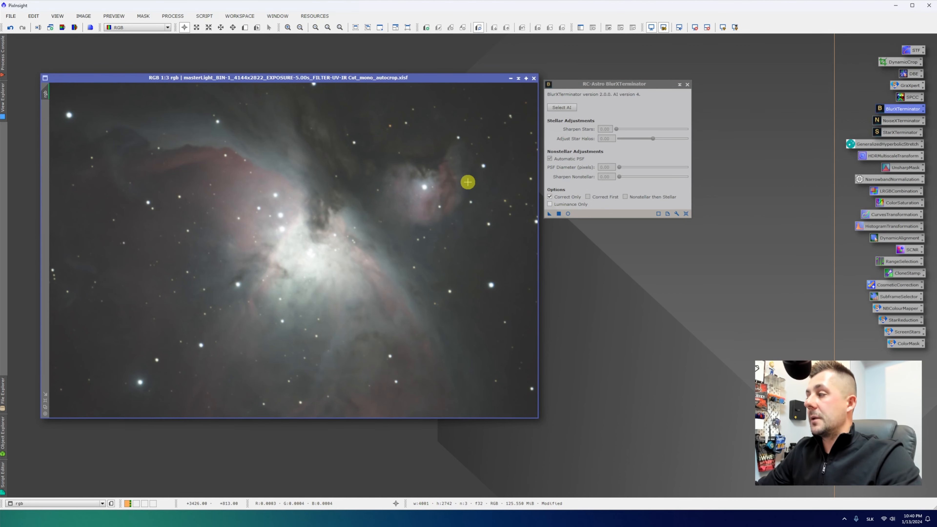
Apply the Correct Only BlurXTerminator process to the rgb image while inspecting a bright star near the image's right edge
{"action": "scroll", "coordinate": [476, 170], "scroll_direction": "up", "scroll_amount": 4}
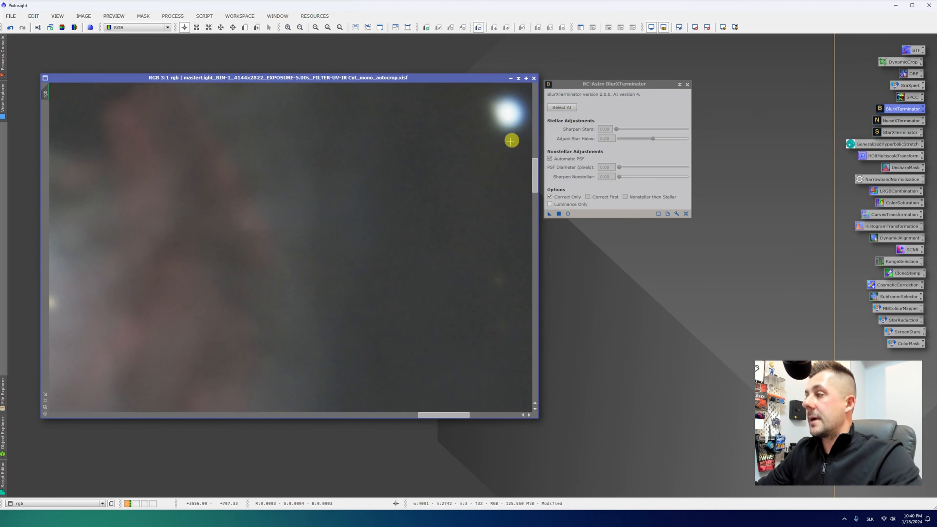
{"action": "left_click_drag", "start_coordinate": [443, 415], "coordinate": [466, 416]}
{"action": "left_click_drag", "start_coordinate": [535, 182], "coordinate": [535, 172]}
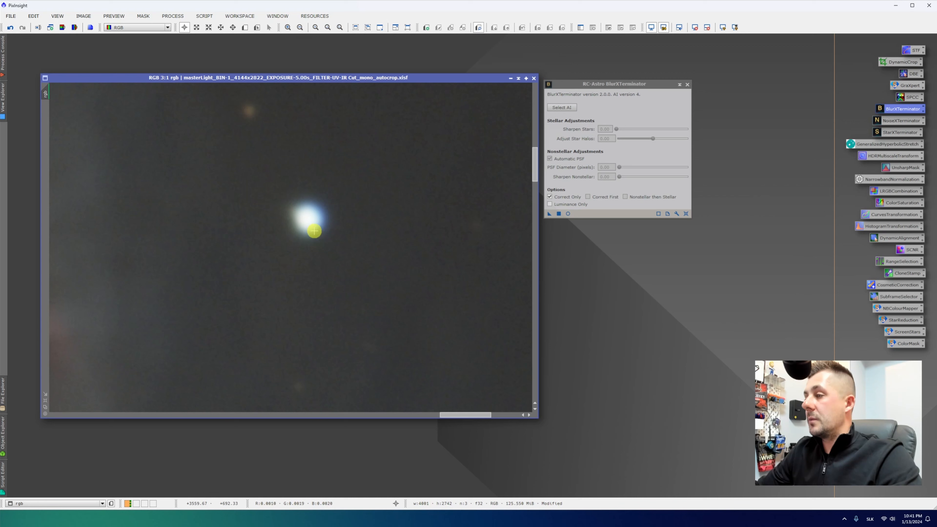
{"action": "right_click", "coordinate": [292, 209]}
{"action": "key", "text": "Escape"}
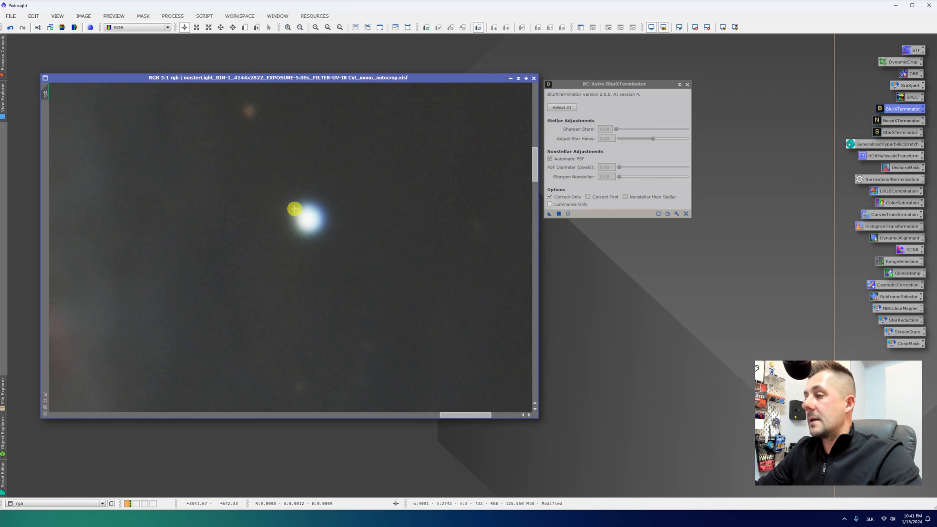
{"action": "scroll", "coordinate": [301, 216], "scroll_direction": "up", "scroll_amount": 2}
{"action": "scroll", "coordinate": [301, 216], "scroll_direction": "up", "scroll_amount": 2}
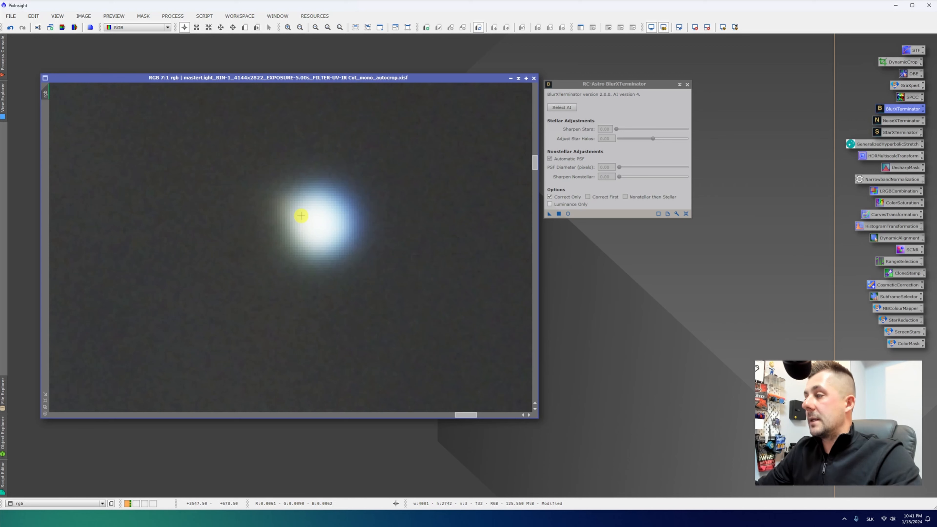
{"action": "left_click", "coordinate": [550, 214]}
{"action": "left_click_drag", "start_coordinate": [551, 216], "coordinate": [458, 216]}
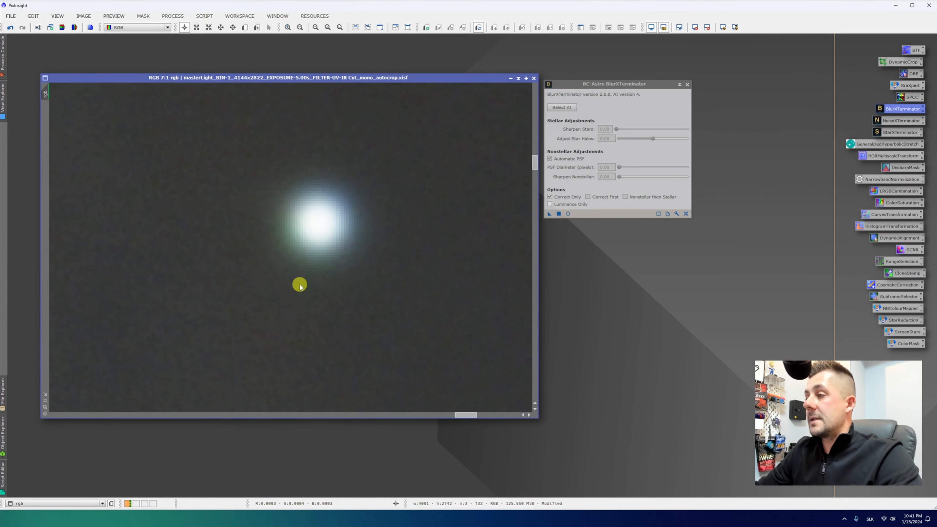
Compare the bright star in the image's lower-left area before and after the correction by undoing and redoing it
{"action": "scroll", "coordinate": [300, 287], "scroll_direction": "down", "scroll_amount": 9}
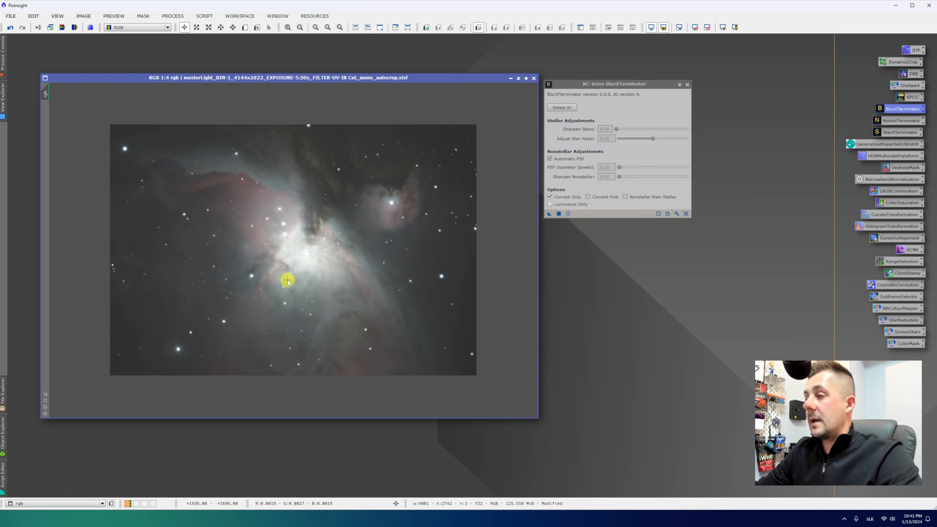
{"action": "scroll", "coordinate": [287, 280], "scroll_direction": "up", "scroll_amount": 2}
{"action": "scroll", "coordinate": [136, 382], "scroll_direction": "up", "scroll_amount": 2}
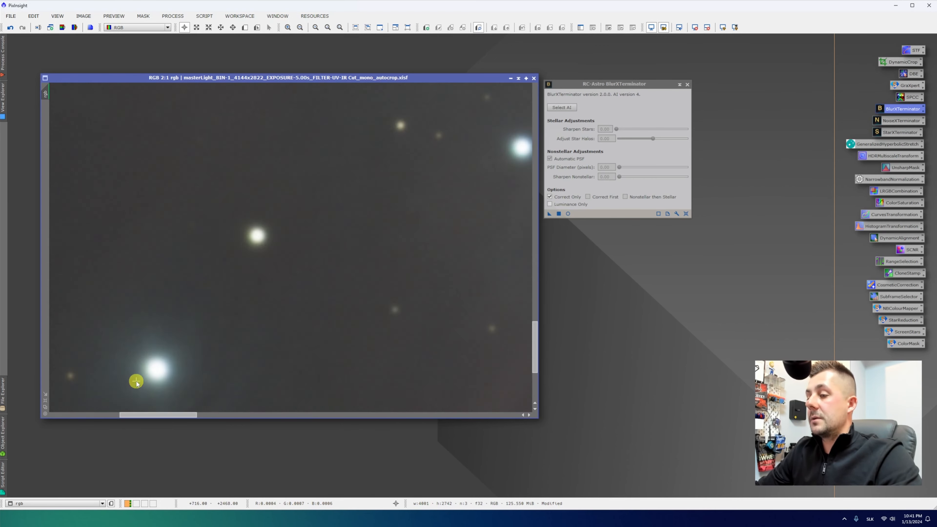
{"action": "scroll", "coordinate": [136, 382], "scroll_direction": "up", "scroll_amount": 5}
{"action": "left_click_drag", "start_coordinate": [140, 379], "coordinate": [306, 309]}
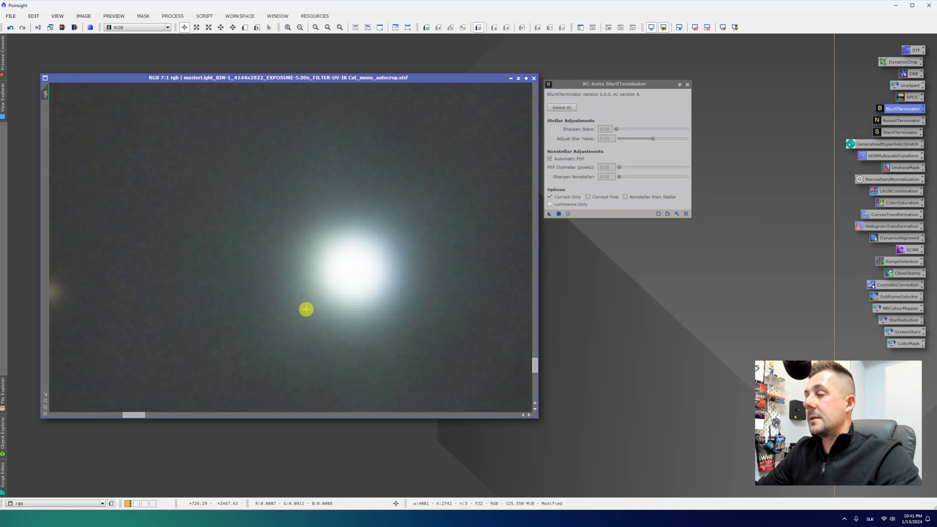
{"action": "left_click", "coordinate": [10, 29]}
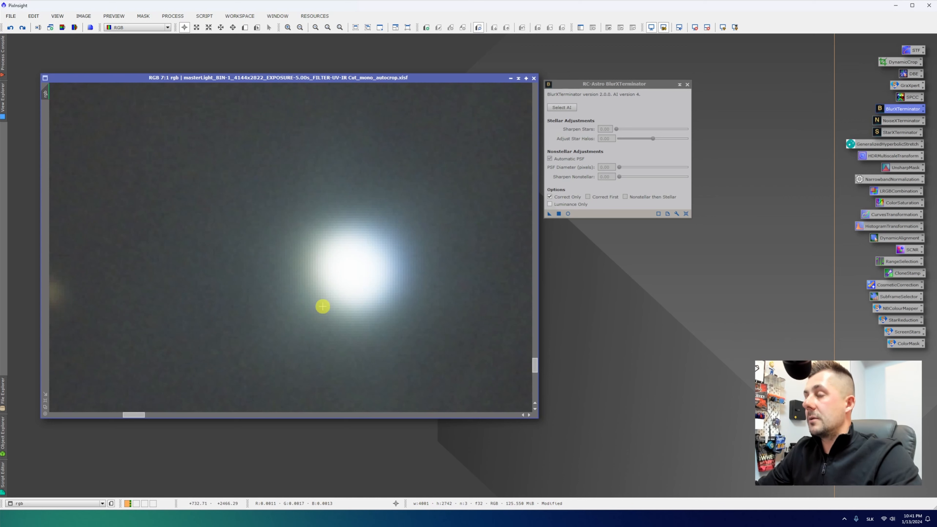
{"action": "left_click", "coordinate": [23, 28]}
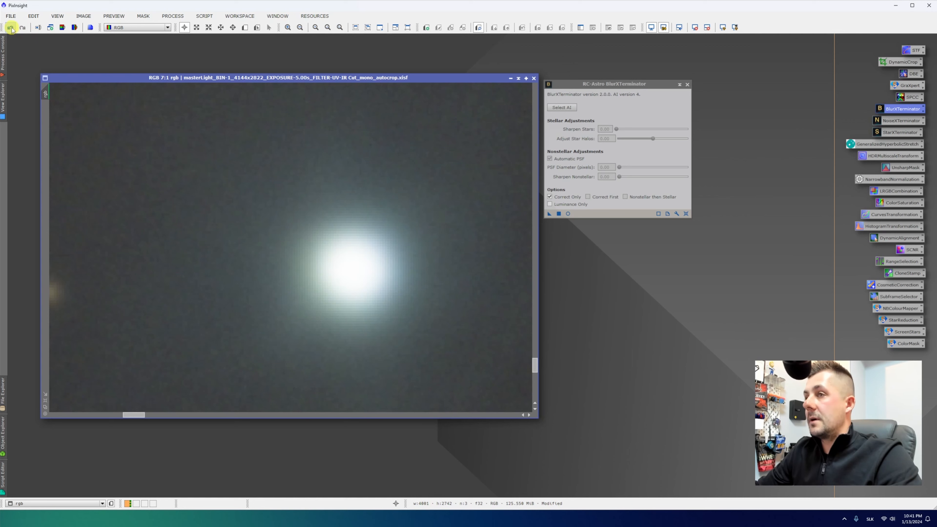
{"action": "left_click", "coordinate": [11, 30]}
{"action": "left_click", "coordinate": [22, 29]}
{"action": "scroll", "coordinate": [359, 268], "scroll_direction": "down", "scroll_amount": 5}
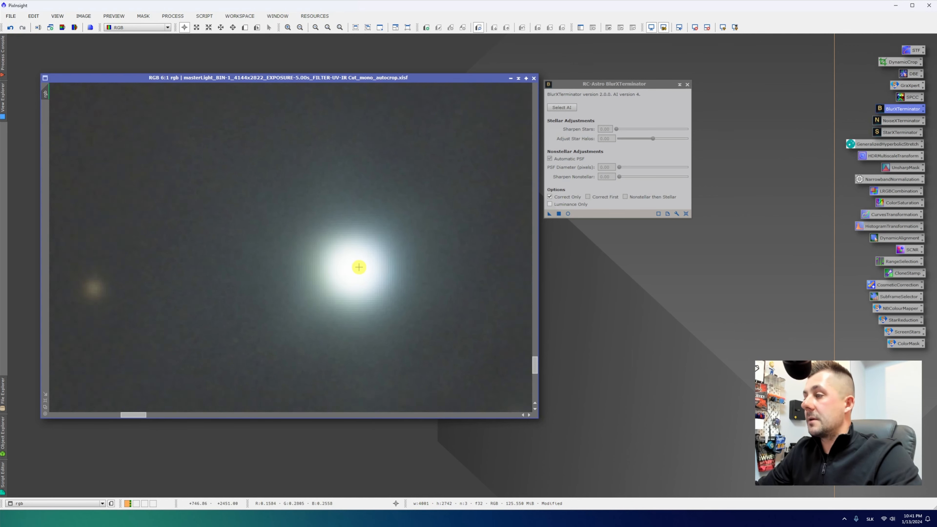
{"action": "scroll", "coordinate": [359, 267], "scroll_direction": "down", "scroll_amount": 3}
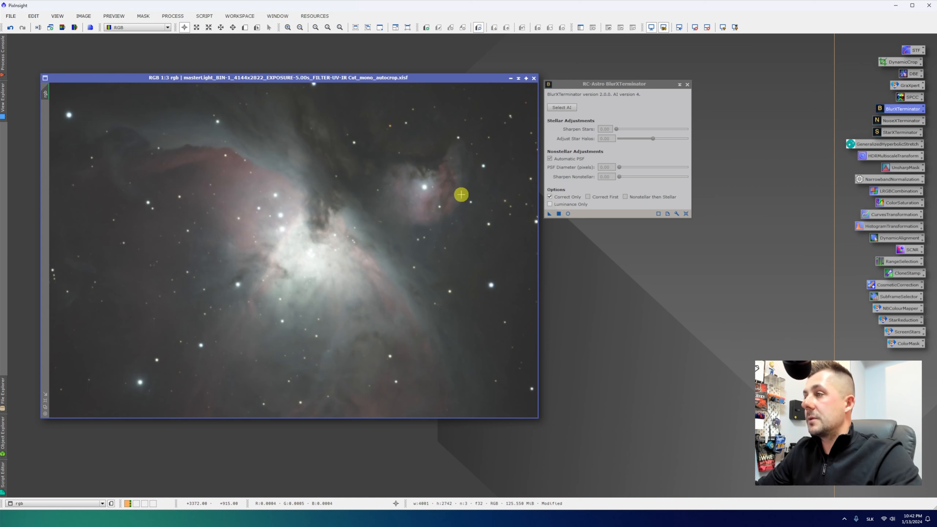
Run SpectrophotometricColorCalibration on the rgb image with Sony Color Sensor UVIRcut filters and a 129 × 135 px dark background preview as the region of interest
{"action": "double_click", "coordinate": [908, 98]}
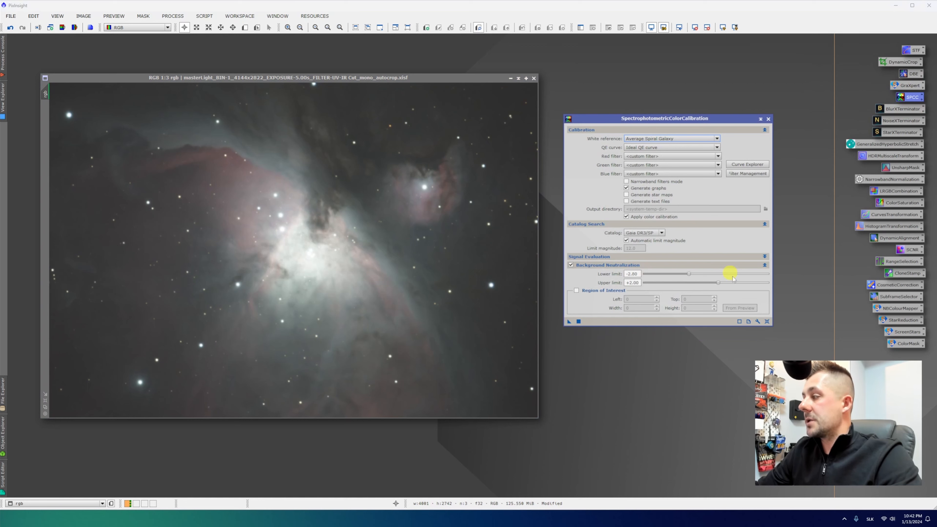
{"action": "left_click", "coordinate": [245, 28]}
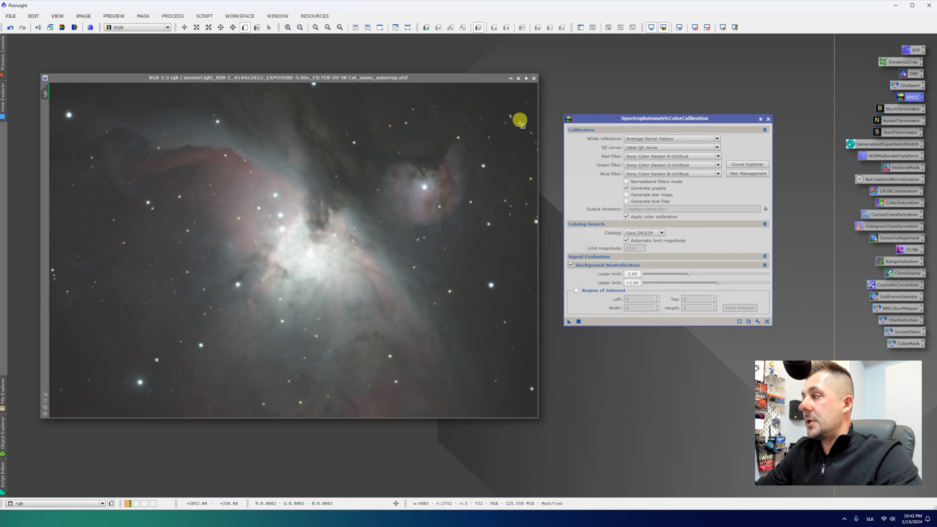
{"action": "left_click_drag", "start_coordinate": [518, 109], "coordinate": [535, 125]}
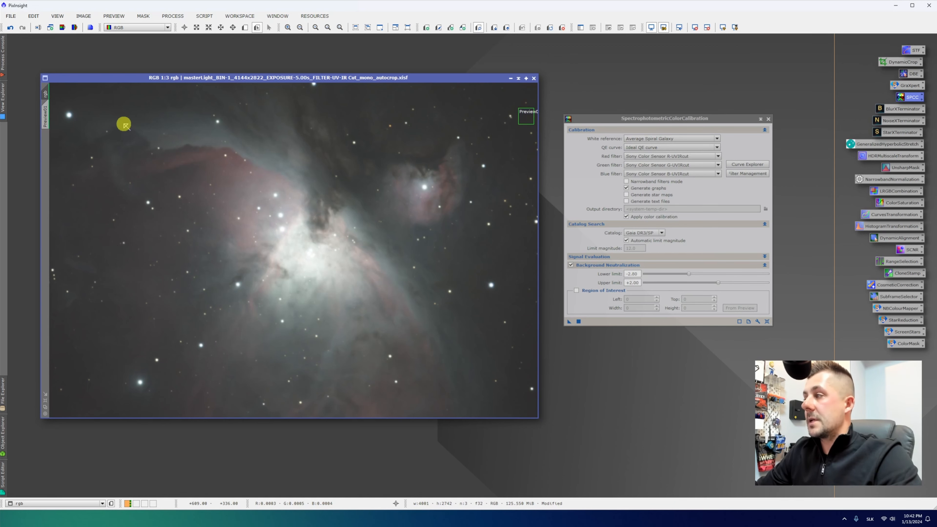
{"action": "left_click_drag", "start_coordinate": [45, 116], "coordinate": [380, 263]}
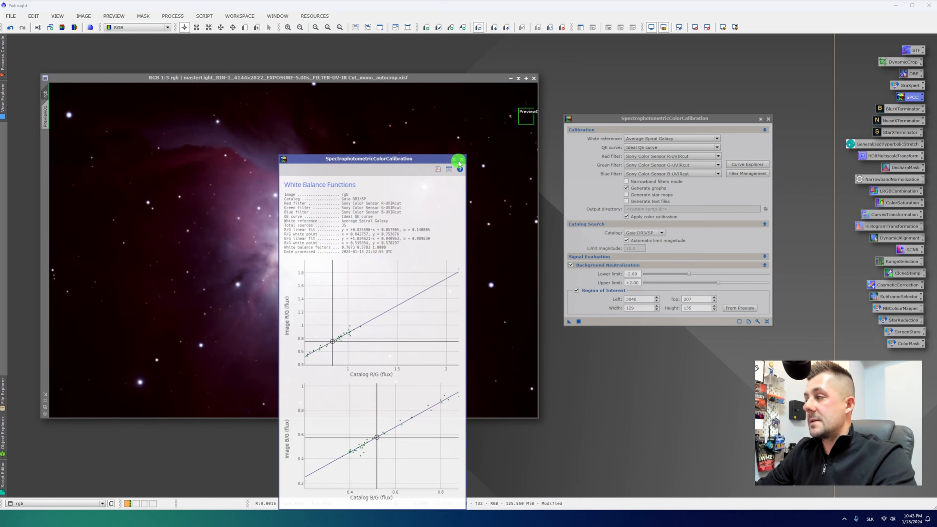
{"action": "left_click", "coordinate": [460, 161]}
Auto-stretch the rgb image's display in ScreenTransferFunction with linked channels and close the color calibration process
{"action": "left_click", "coordinate": [906, 55]}
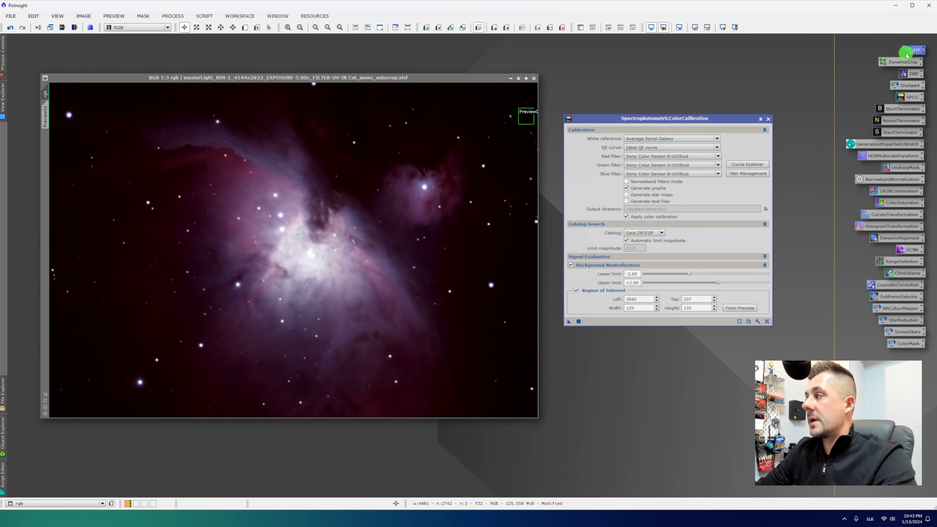
{"action": "double_click", "coordinate": [907, 54]}
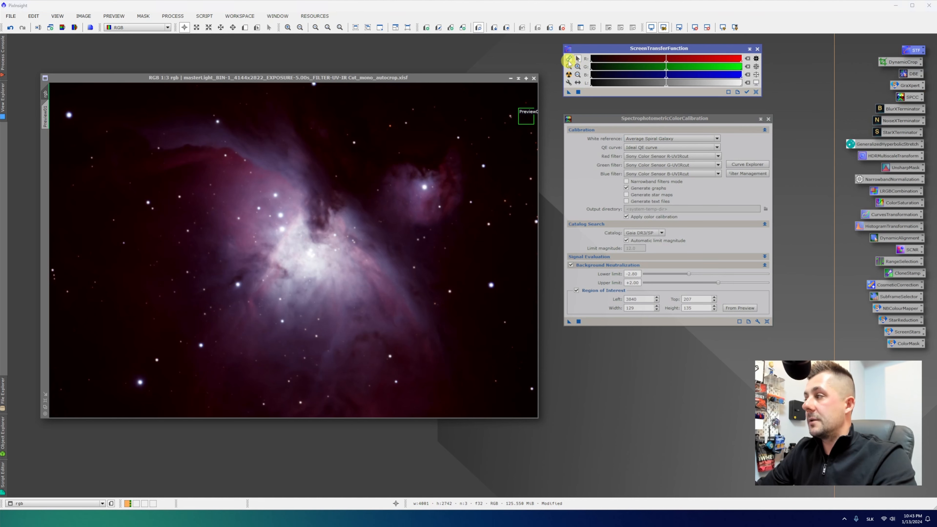
{"action": "left_click", "coordinate": [568, 75]}
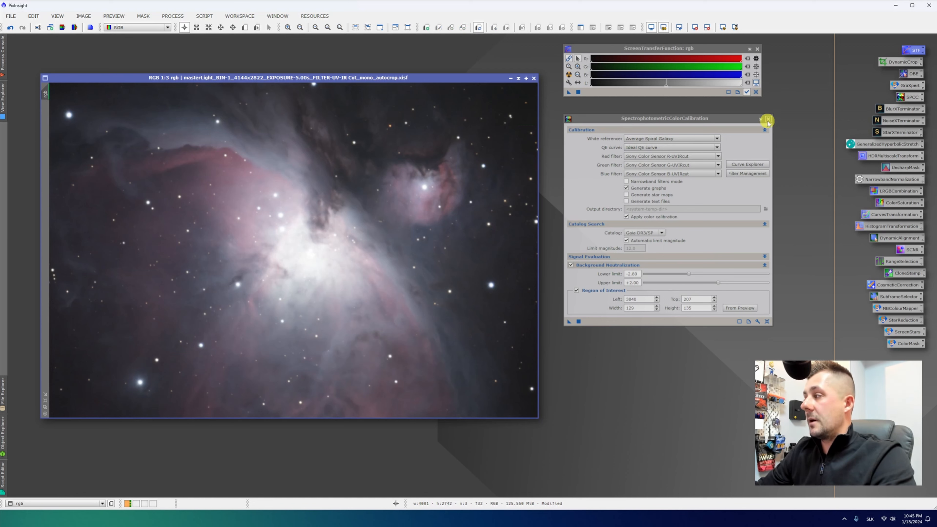
{"action": "left_click", "coordinate": [768, 120]}
Set up BlurXTerminator with AI version 4, Sharpen Stars 0.30 and Sharpen Nonstellar 0.95
{"action": "double_click", "coordinate": [897, 109]}
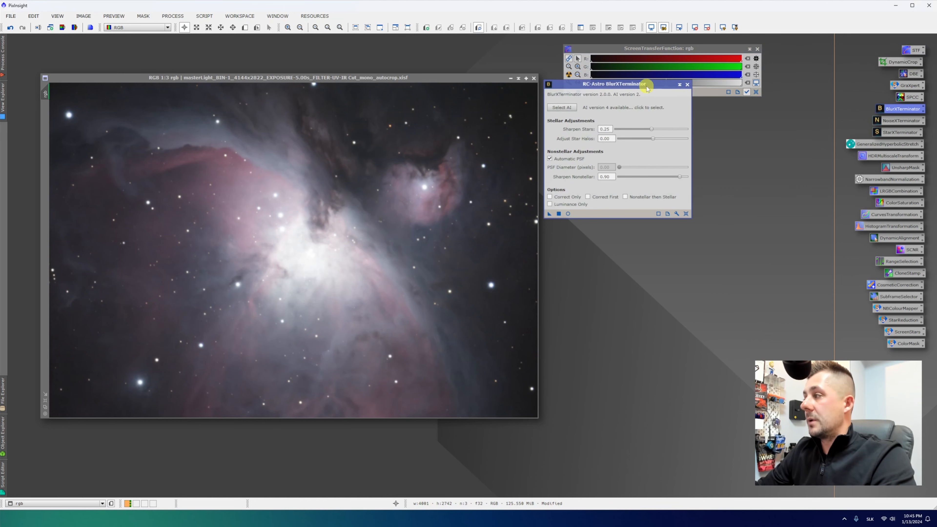
{"action": "left_click_drag", "start_coordinate": [647, 87], "coordinate": [644, 118]}
{"action": "left_click", "coordinate": [560, 138]}
{"action": "double_click", "coordinate": [585, 169]}
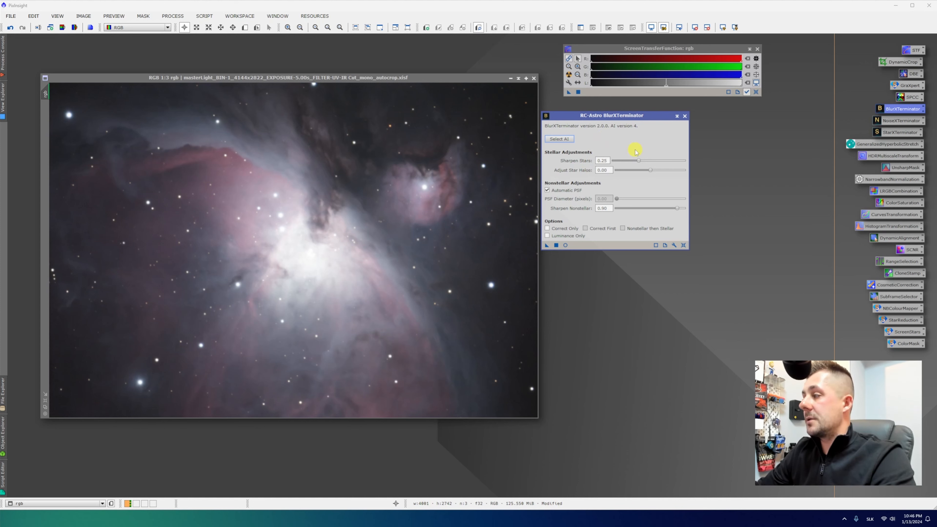
{"action": "left_click_drag", "start_coordinate": [639, 161], "coordinate": [640, 162]}
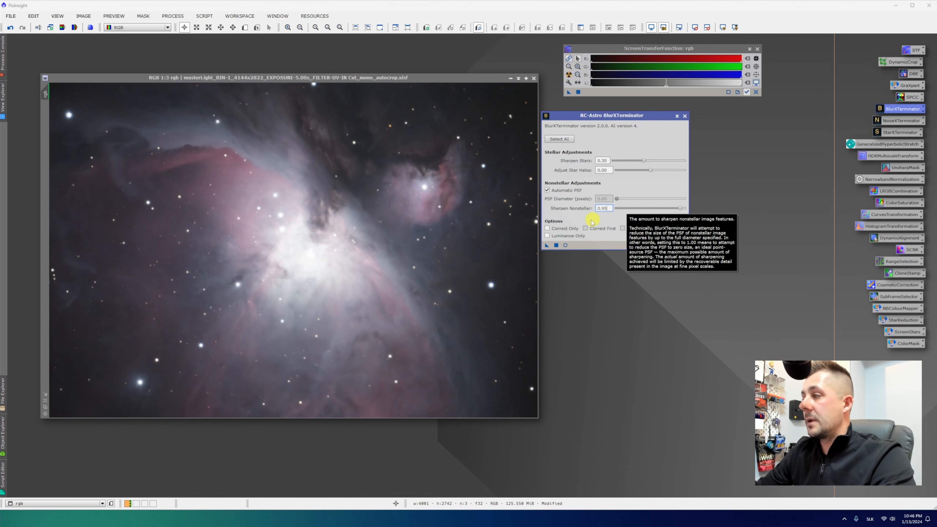
Apply the BlurXTerminator sharpening to the rgb image and inspect the nebula detail
{"action": "left_click_drag", "start_coordinate": [548, 246], "coordinate": [495, 247]}
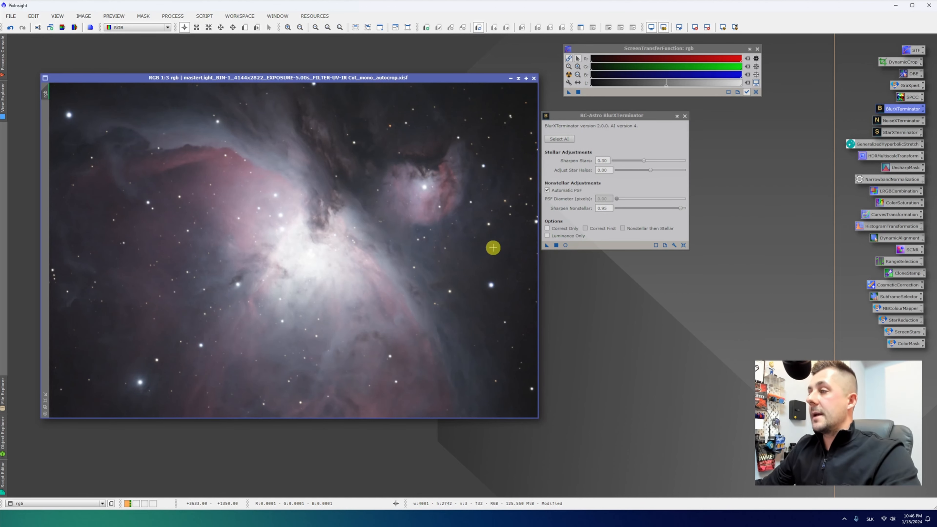
{"action": "scroll", "coordinate": [435, 180], "scroll_direction": "up", "scroll_amount": 2}
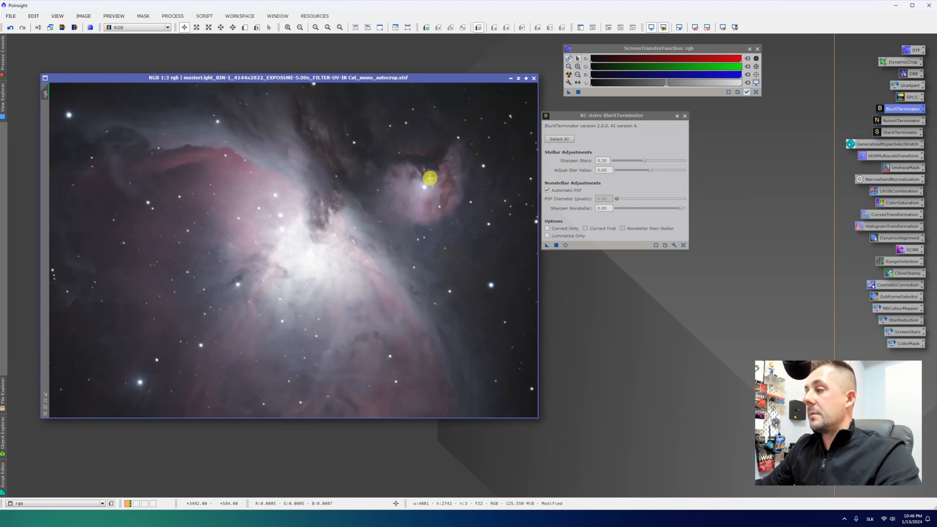
{"action": "scroll", "coordinate": [430, 179], "scroll_direction": "down", "scroll_amount": 1}
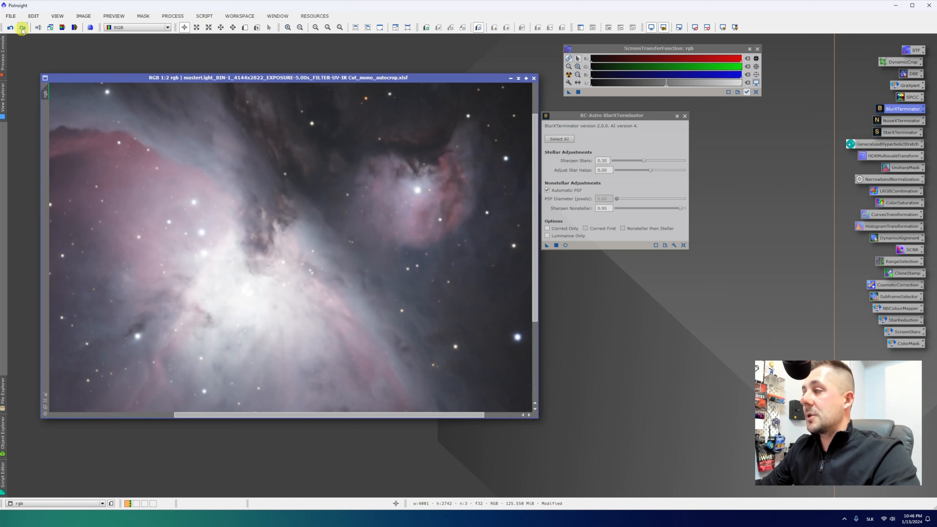
Compare the rgb image before and after BlurXTerminator sharpening, examining the stars and fine nebula detail at high magnification
{"action": "left_click", "coordinate": [11, 27]}
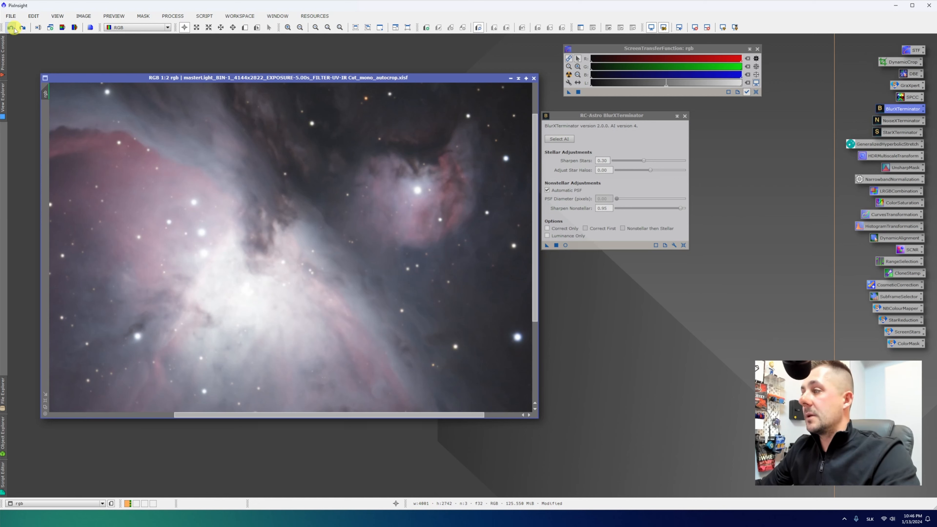
{"action": "left_click", "coordinate": [22, 27]}
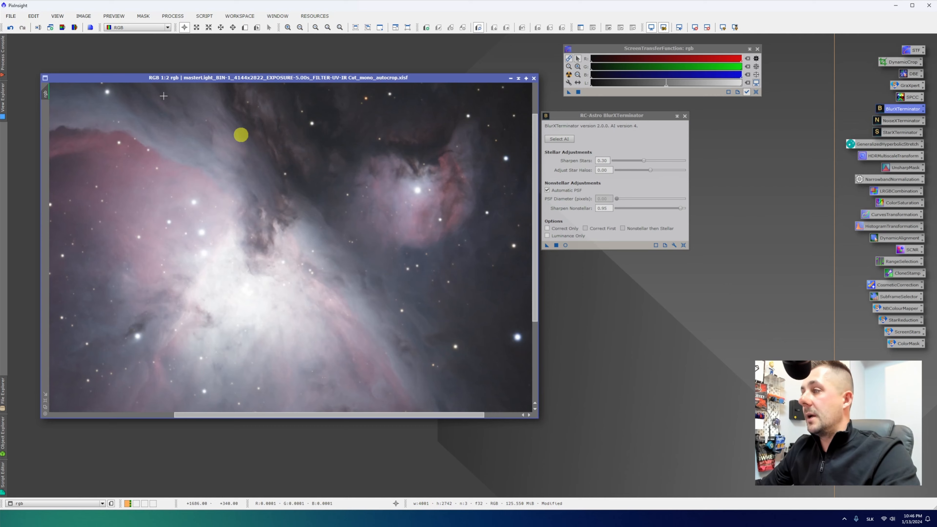
{"action": "scroll", "coordinate": [421, 160], "scroll_direction": "down", "scroll_amount": 1}
{"action": "scroll", "coordinate": [420, 160], "scroll_direction": "up", "scroll_amount": 3}
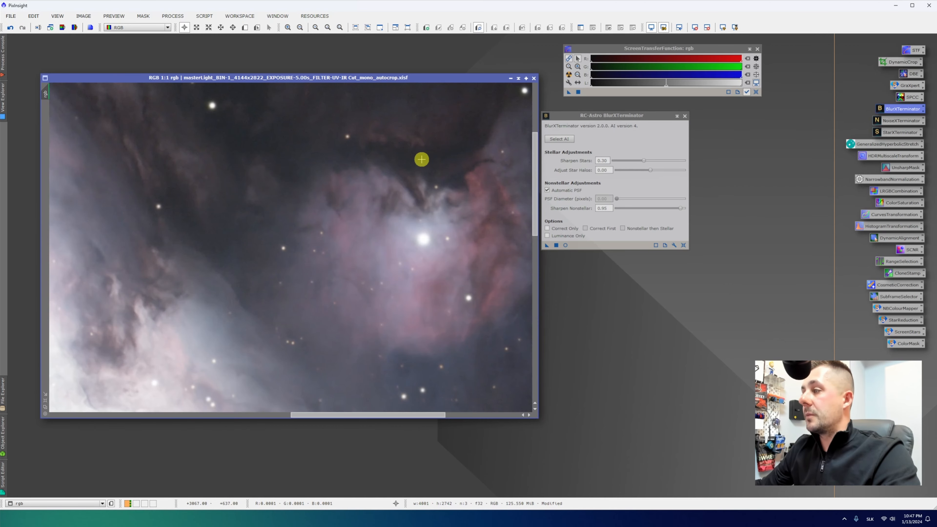
{"action": "left_click_drag", "start_coordinate": [396, 415], "coordinate": [401, 416]}
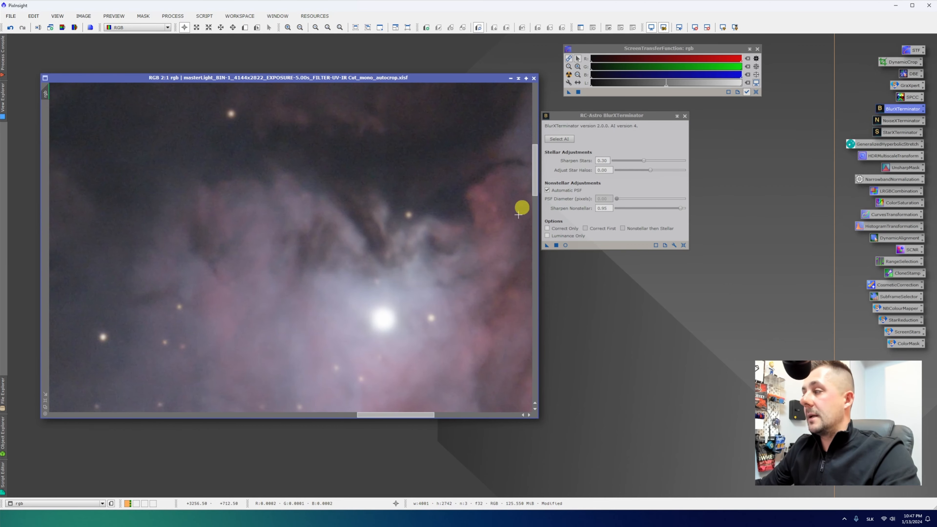
{"action": "left_click", "coordinate": [13, 28]}
{"action": "left_click", "coordinate": [20, 29]}
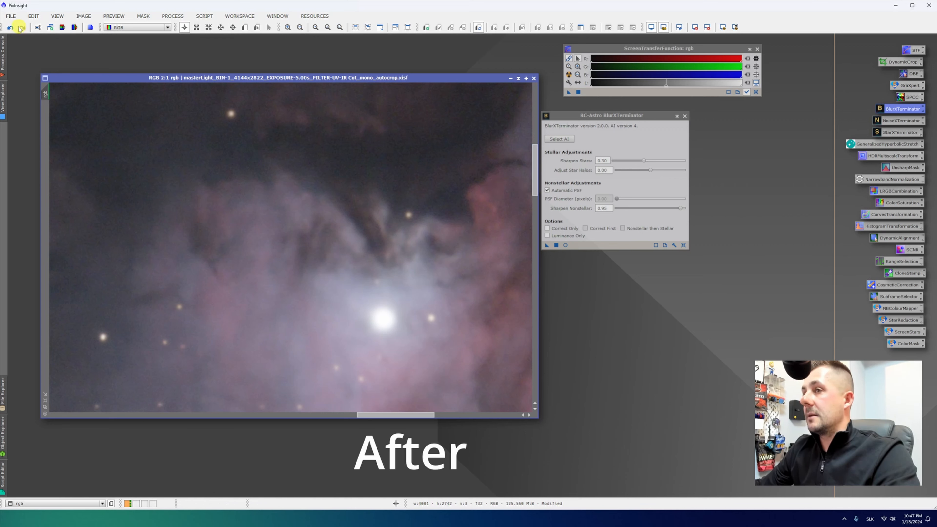
{"action": "left_click", "coordinate": [13, 29]}
{"action": "left_click", "coordinate": [22, 28]}
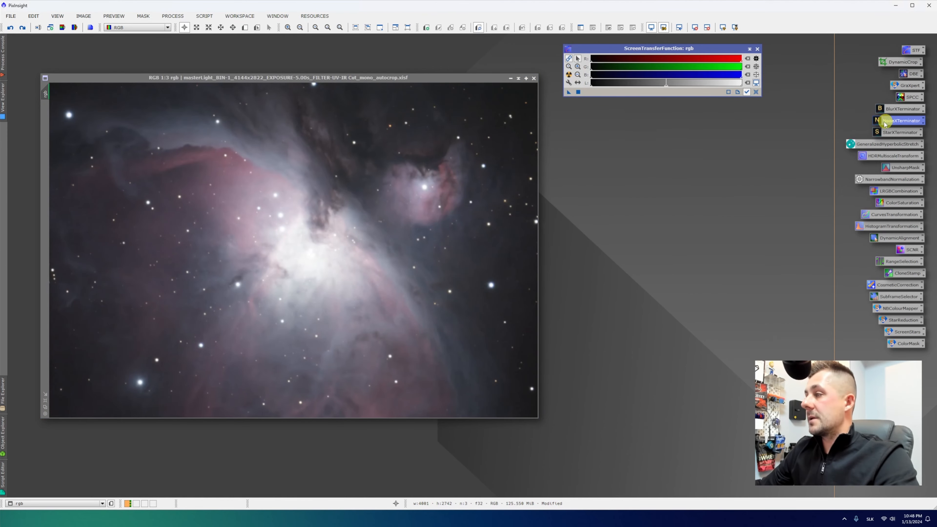
Reduce noise in the rgb image using NoiseXTerminator with Denoise 0.74 and Detail 0.15, and close the process
{"action": "double_click", "coordinate": [900, 120]}
{"action": "scroll", "coordinate": [463, 222], "scroll_direction": "up", "scroll_amount": 1}
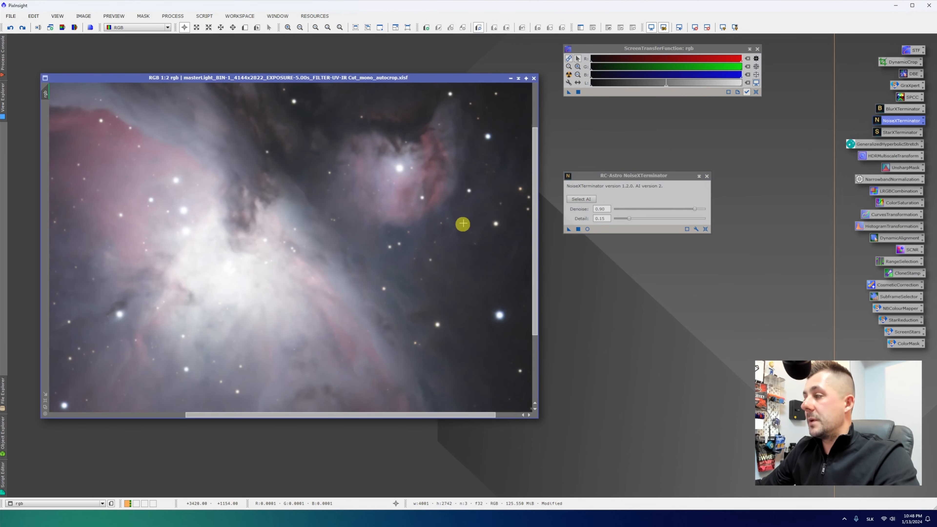
{"action": "scroll", "coordinate": [437, 244], "scroll_direction": "up", "scroll_amount": 1}
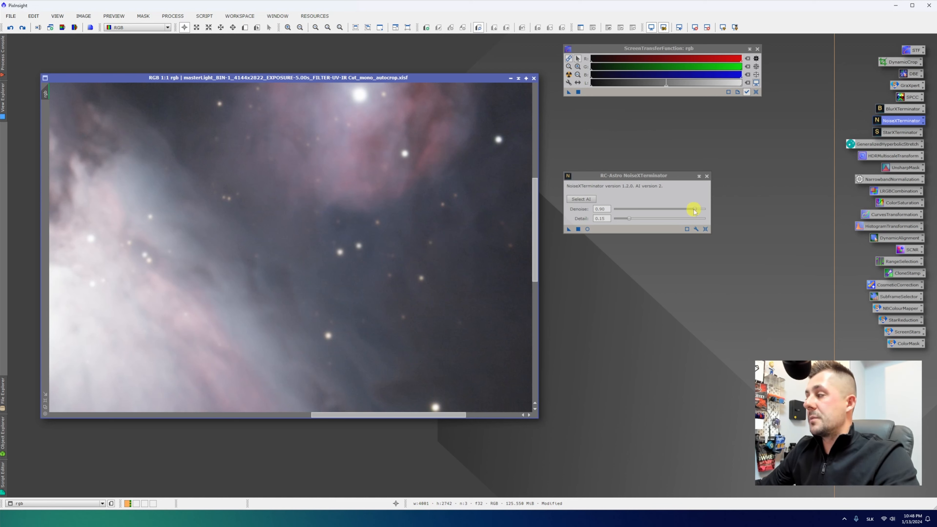
{"action": "left_click_drag", "start_coordinate": [694, 209], "coordinate": [693, 209]}
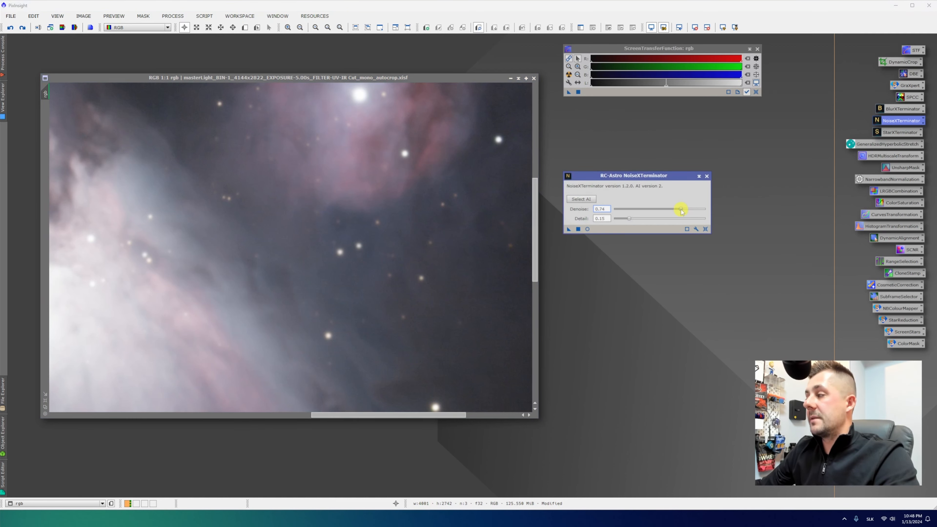
{"action": "left_click_drag", "start_coordinate": [568, 230], "coordinate": [458, 228]}
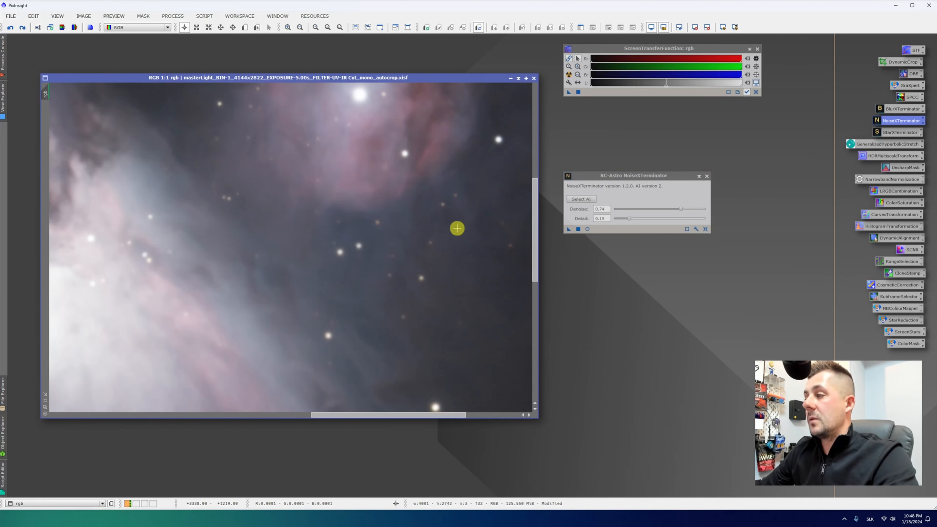
{"action": "scroll", "coordinate": [457, 229], "scroll_direction": "down", "scroll_amount": 2}
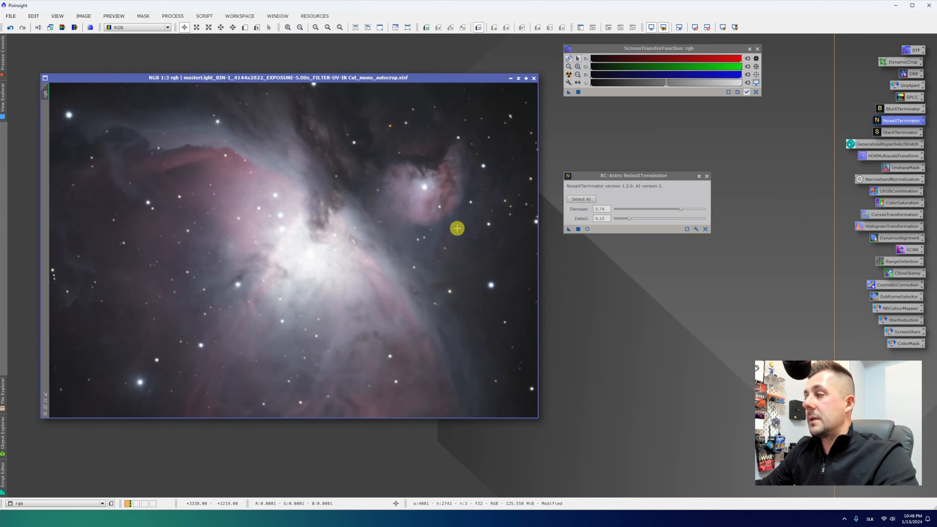
{"action": "left_click", "coordinate": [707, 176]}
Separate the stars from the rgb image using StarXTerminator with Generate Star Image and Unscreen Stars enabled, and close the process
{"action": "double_click", "coordinate": [908, 132]}
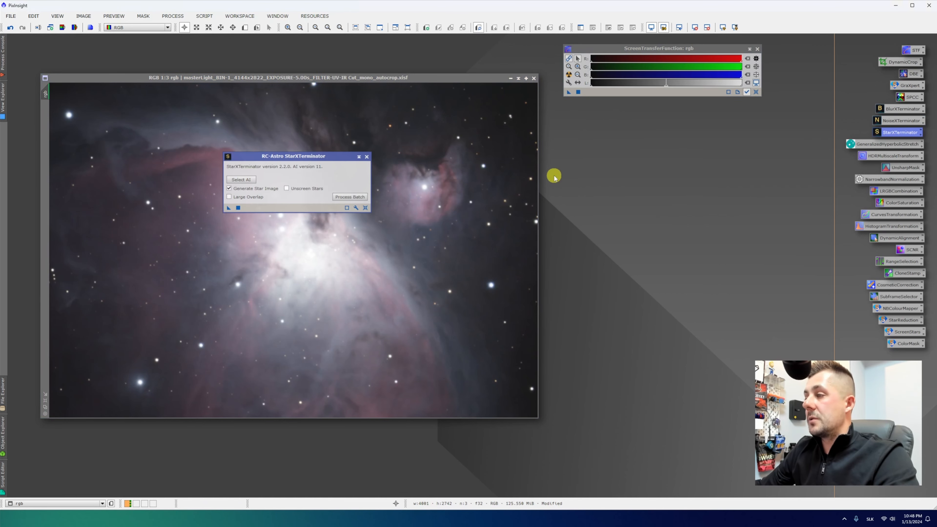
{"action": "left_click_drag", "start_coordinate": [270, 157], "coordinate": [266, 157]}
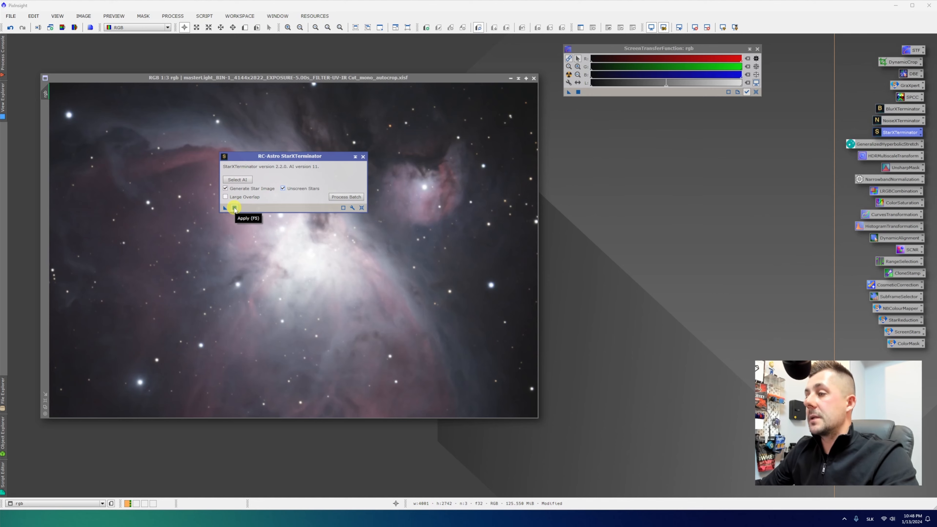
{"action": "left_click", "coordinate": [235, 208]}
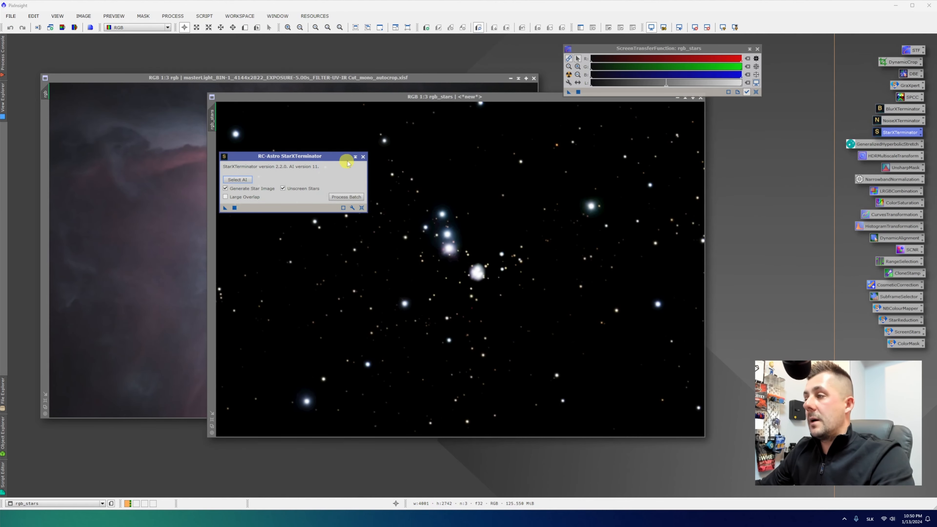
{"action": "left_click", "coordinate": [363, 157]}
Bring the starless rgb image forward and minimize the rgb_stars image
{"action": "left_click", "coordinate": [326, 78]}
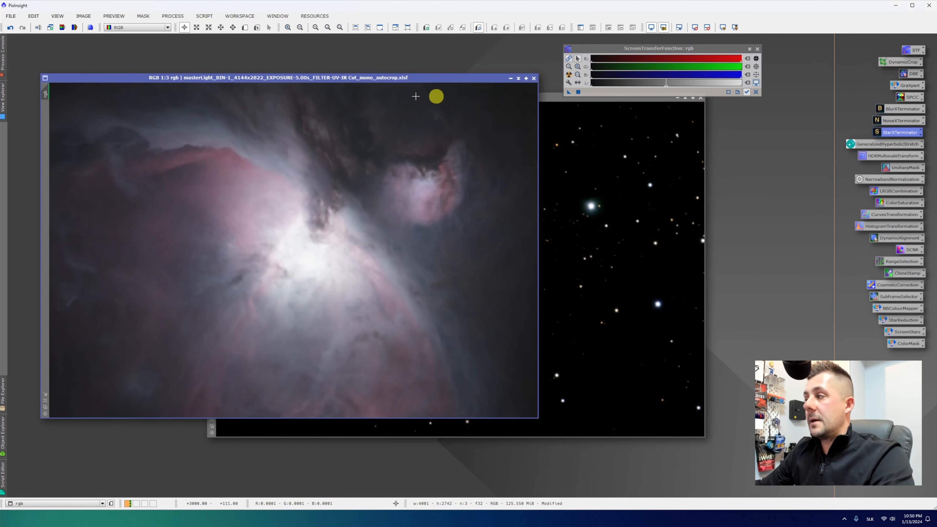
{"action": "left_click_drag", "start_coordinate": [546, 99], "coordinate": [544, 105]}
{"action": "left_click", "coordinate": [674, 106]}
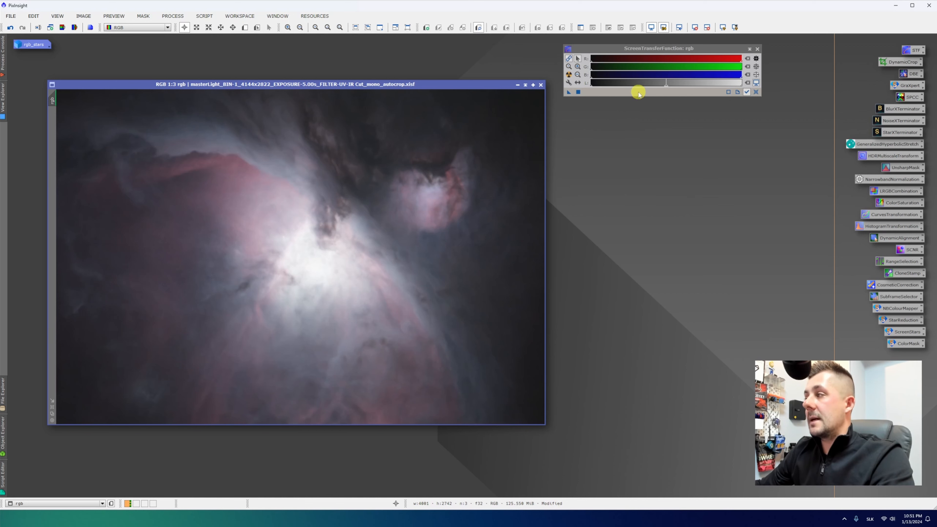
Open HistogramTransformation beside the rgb image and reset its settings
{"action": "left_click", "coordinate": [179, 16]}
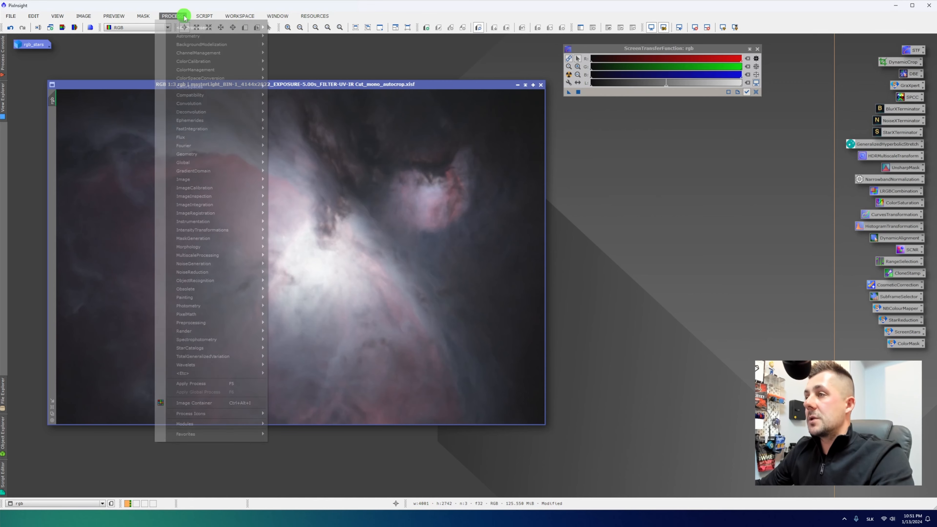
{"action": "mouse_move", "coordinate": [184, 29]}
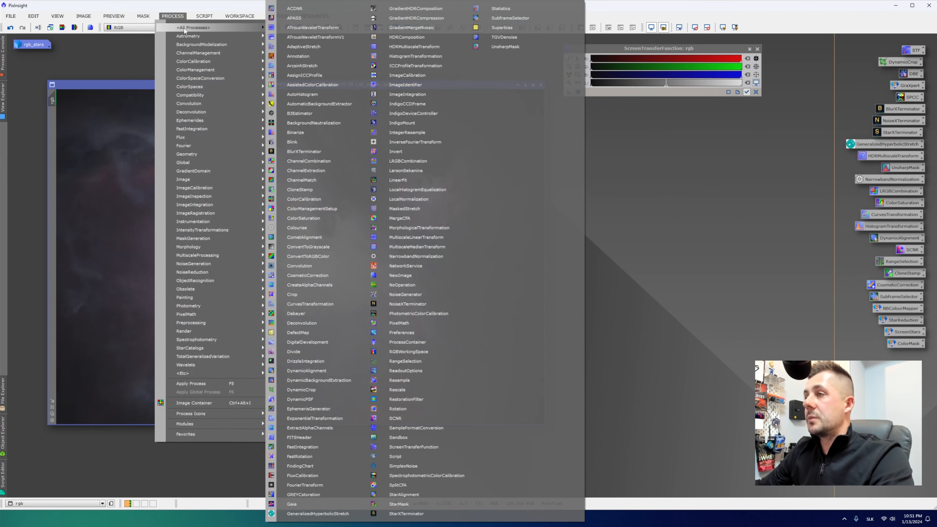
{"action": "left_click", "coordinate": [390, 56]}
{"action": "left_click_drag", "start_coordinate": [334, 92], "coordinate": [654, 125]}
{"action": "left_click", "coordinate": [715, 375]}
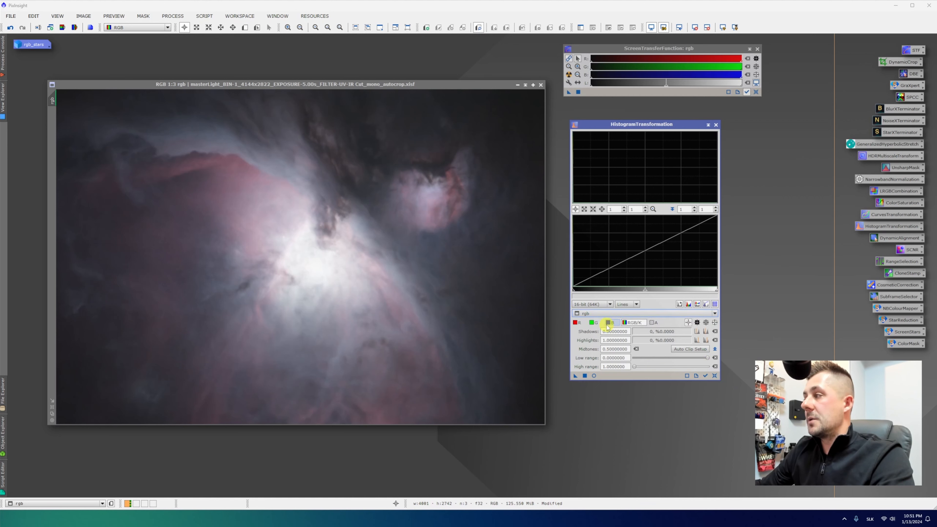
Transfer the screen stretch to HistogramTransformation, apply it permanently to the rgb image, reset the screen stretch and close the histogram process
{"action": "left_click", "coordinate": [591, 93]}
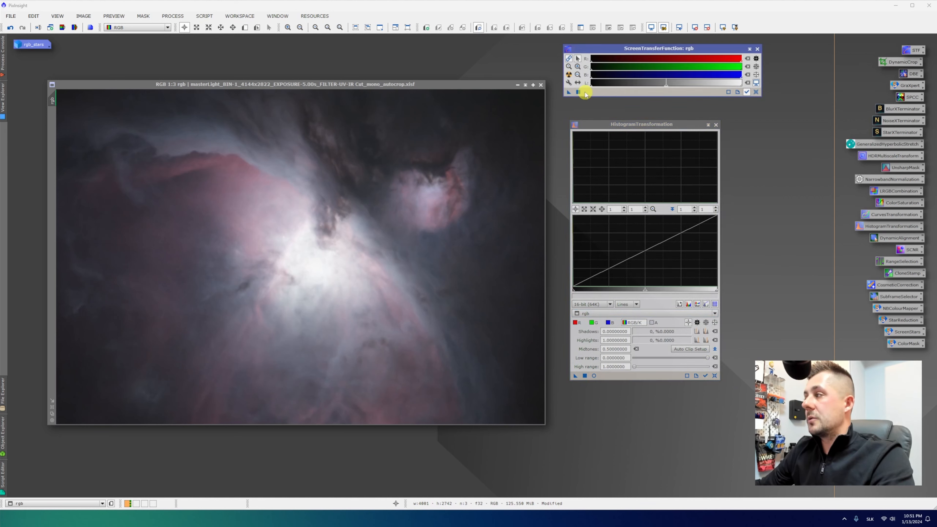
{"action": "left_click_drag", "start_coordinate": [568, 94], "coordinate": [608, 376]}
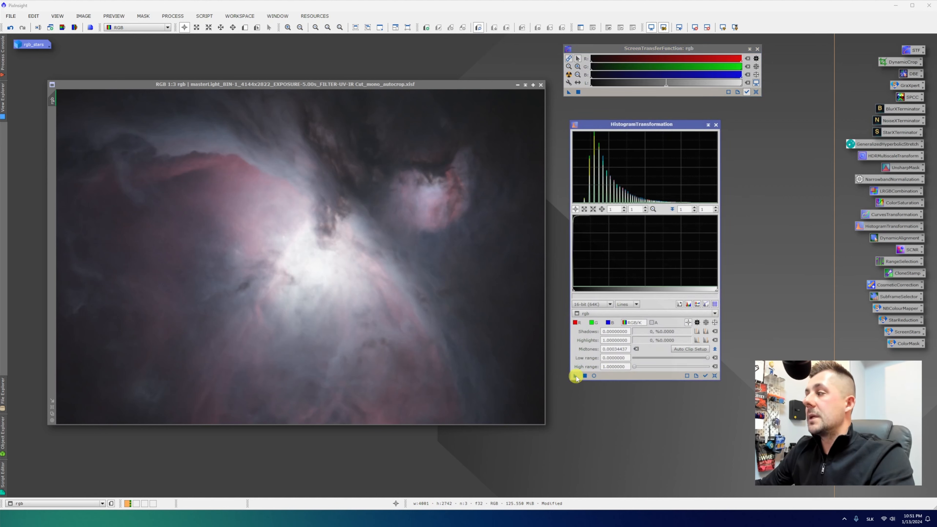
{"action": "left_click_drag", "start_coordinate": [575, 376], "coordinate": [361, 296]}
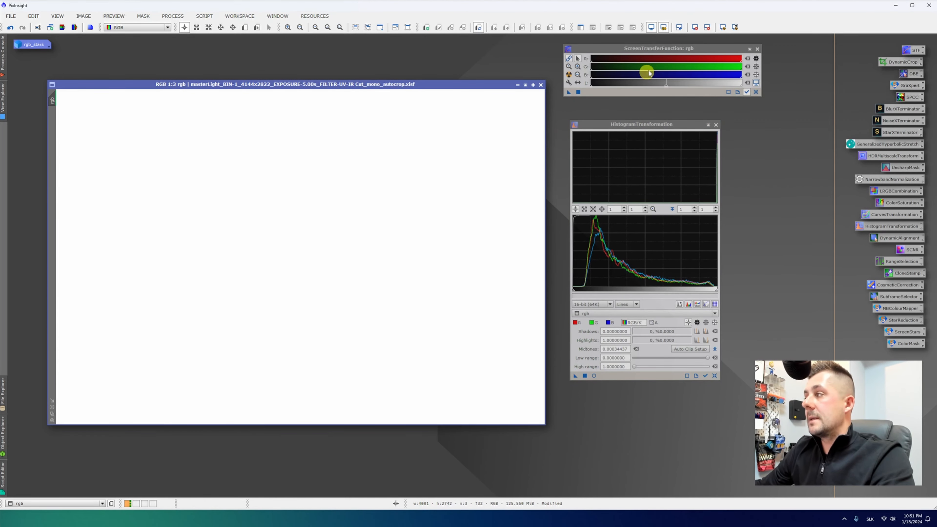
{"action": "left_click", "coordinate": [694, 27]}
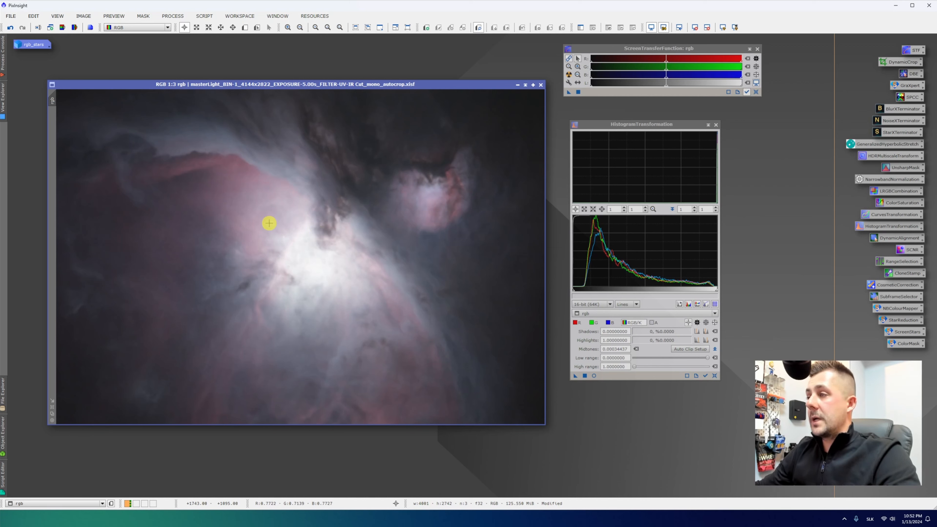
{"action": "left_click", "coordinate": [716, 125]}
Open CurvesTransformation with a real-time preview of the rgb image and arrange both windows side by side
{"action": "double_click", "coordinate": [881, 219]}
{"action": "left_click_drag", "start_coordinate": [630, 108], "coordinate": [628, 145]}
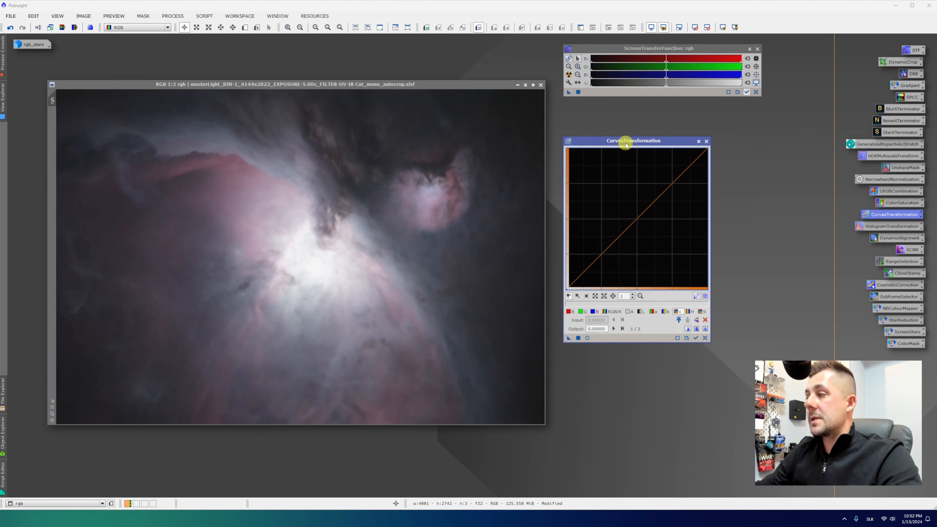
{"action": "left_click", "coordinate": [587, 338]}
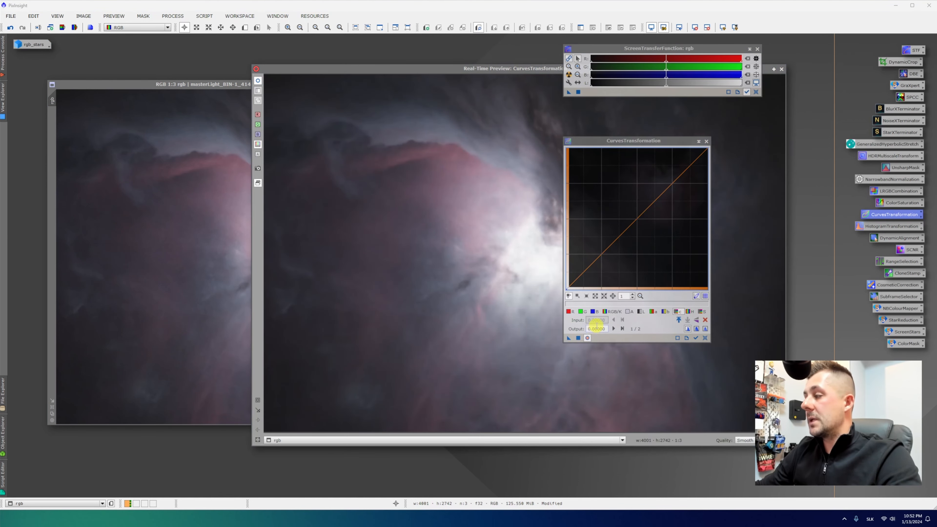
{"action": "left_click_drag", "start_coordinate": [531, 65], "coordinate": [307, 67]}
{"action": "left_click", "coordinate": [596, 142]}
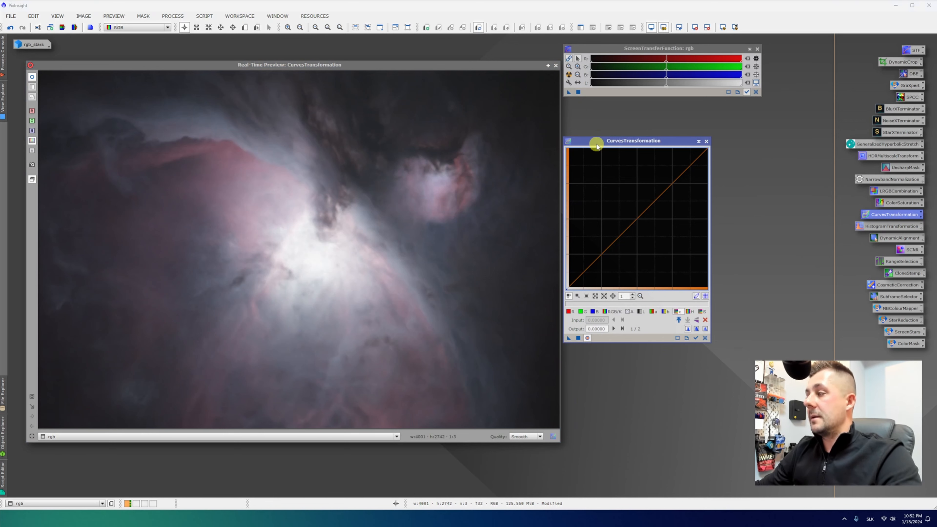
Increase the contrast and color saturation of the rgb image with CurvesTransformation, and close the real-time preview
{"action": "left_click", "coordinate": [613, 311]}
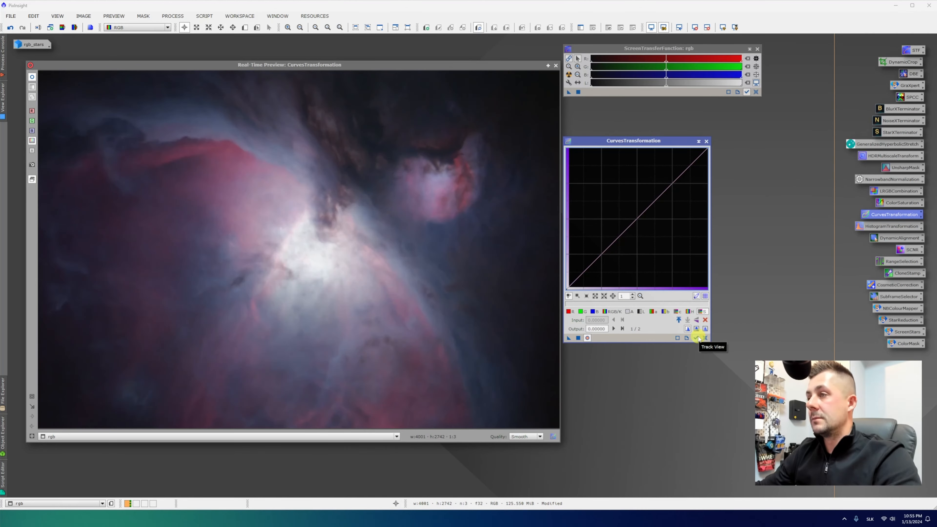
{"action": "left_click", "coordinate": [554, 66]}
{"action": "left_click_drag", "start_coordinate": [471, 85], "coordinate": [464, 85]}
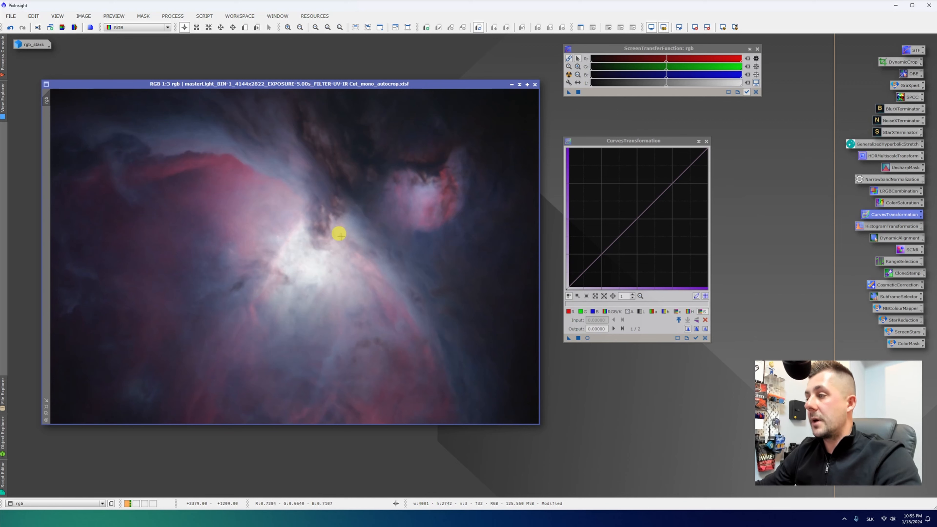
Create a RangeSelection mask of the bright nebula core with lower limit about 0.65, upper limit 1, fuzziness 0.56 and smoothness 75.5
{"action": "left_click", "coordinate": [173, 15]}
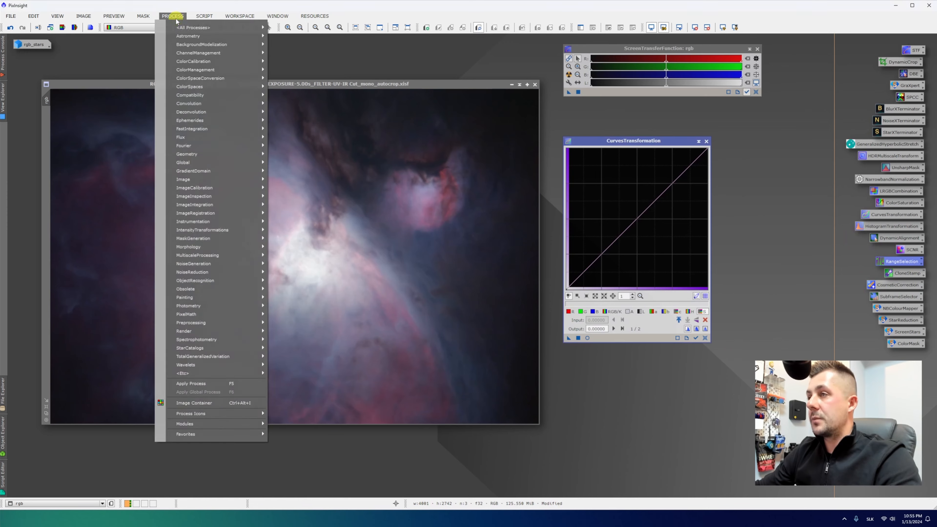
{"action": "mouse_move", "coordinate": [193, 30]}
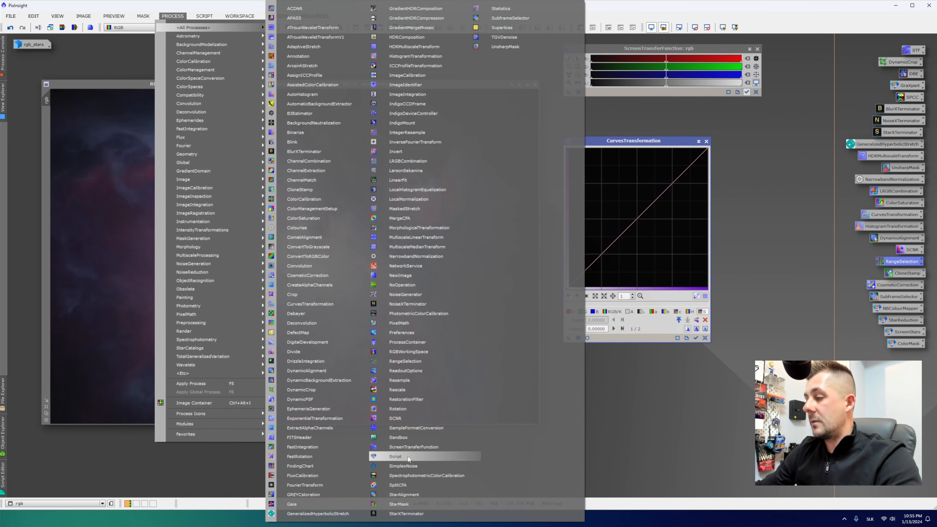
{"action": "left_click", "coordinate": [406, 362]}
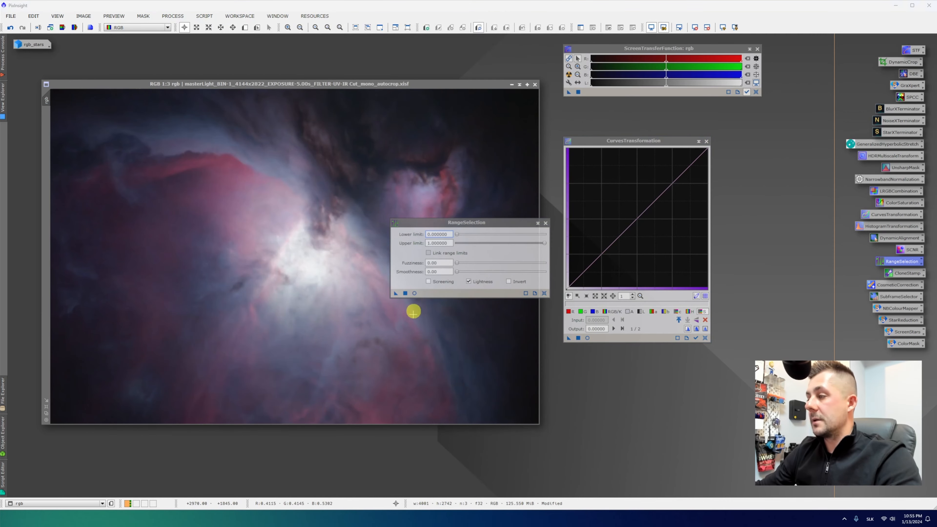
{"action": "left_click", "coordinate": [414, 293]}
{"action": "left_click_drag", "start_coordinate": [423, 224], "coordinate": [651, 225]}
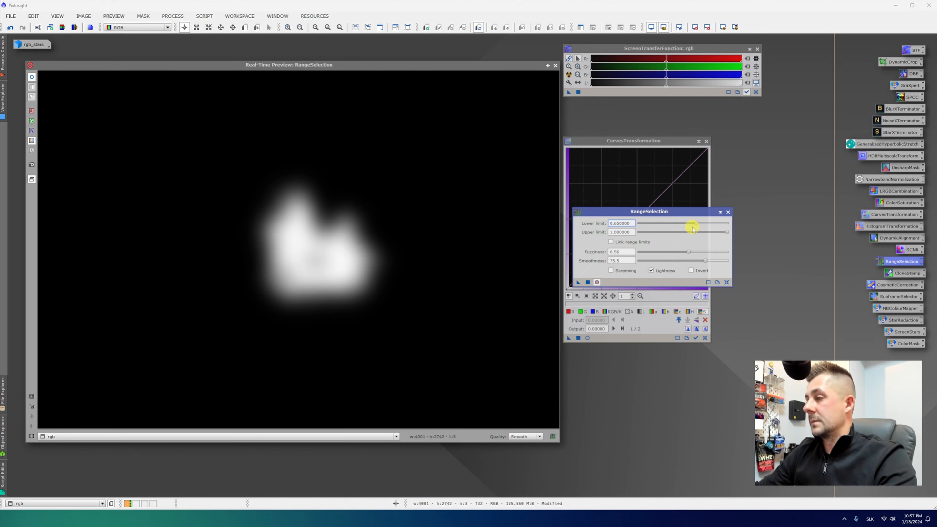
{"action": "left_click", "coordinate": [588, 283]}
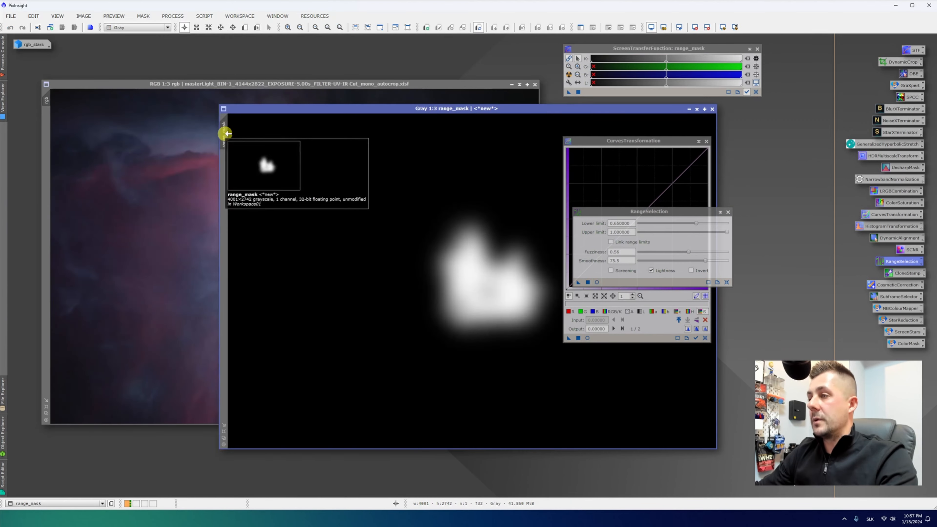
Apply range_mask as a mask to the rgb image
{"action": "left_click_drag", "start_coordinate": [227, 133], "coordinate": [47, 129]}
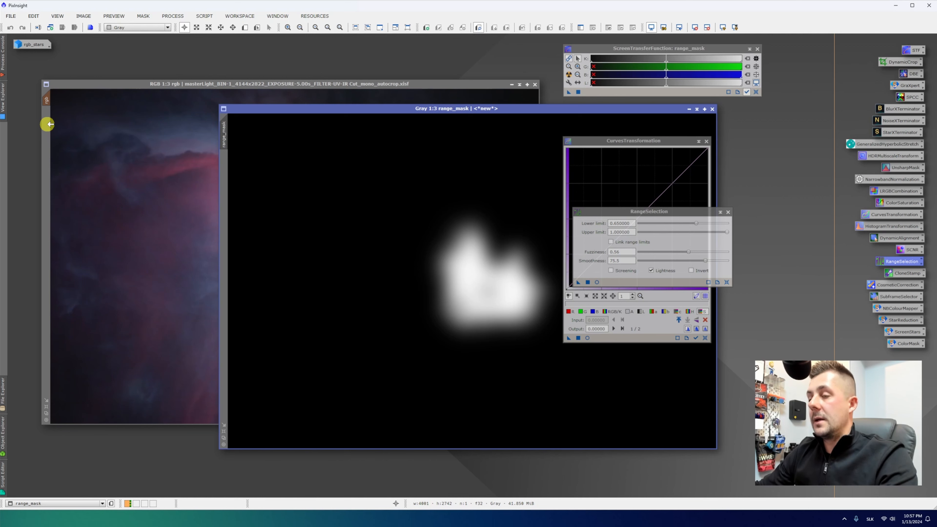
{"action": "mouse_move", "coordinate": [48, 105]}
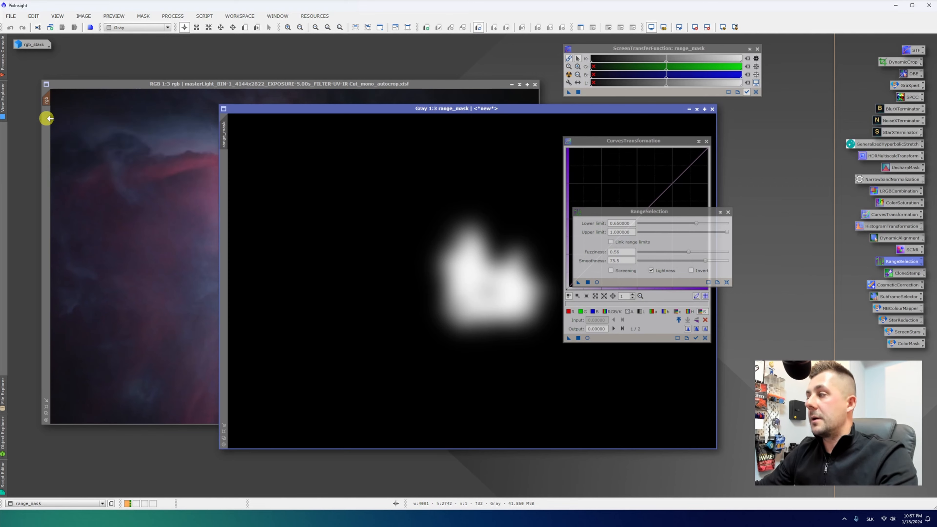
Minimize the range_mask image and open a CurvesTransformation real-time preview of the masked rgb image
{"action": "left_click", "coordinate": [690, 110]}
{"action": "left_click_drag", "start_coordinate": [662, 139], "coordinate": [653, 135]}
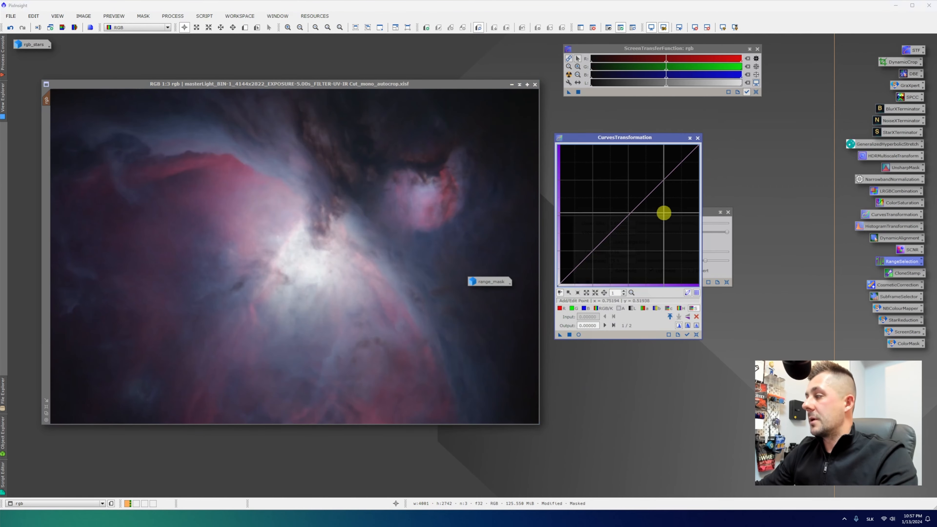
{"action": "left_click", "coordinate": [579, 334]}
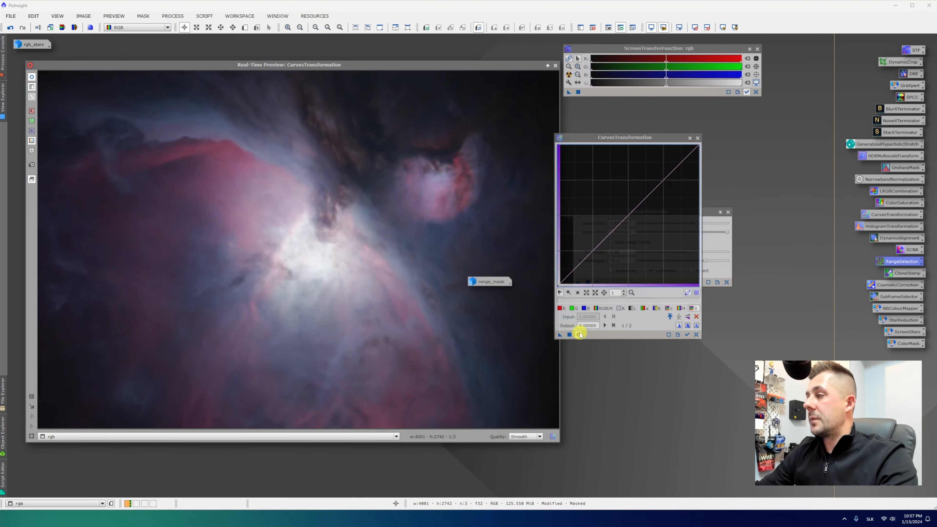
Lower the lightness midtones slightly and raise the saturation curve to about 0.57 at input 0.47 on the masked rgb image, and close the preview
{"action": "left_click", "coordinate": [633, 311]}
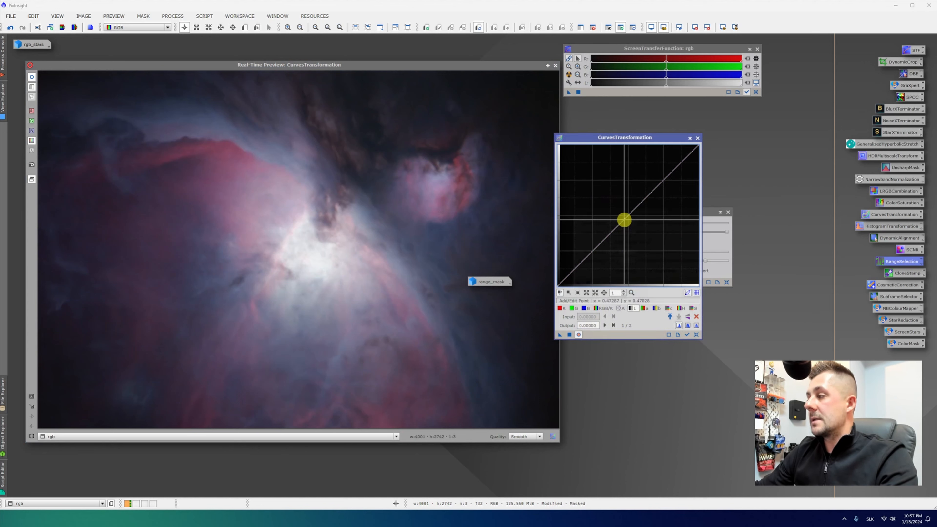
{"action": "left_click", "coordinate": [624, 220]}
{"action": "left_click_drag", "start_coordinate": [625, 220], "coordinate": [625, 229]}
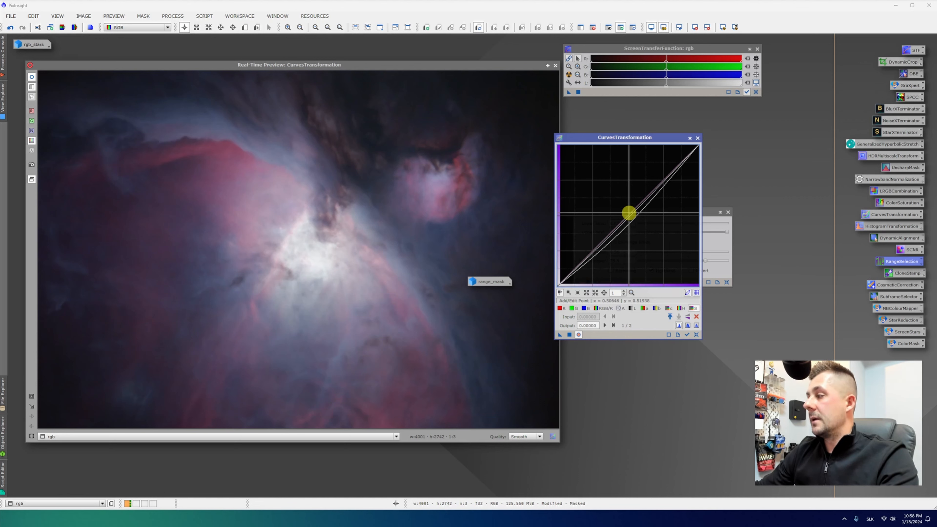
{"action": "left_click_drag", "start_coordinate": [629, 213], "coordinate": [623, 206]}
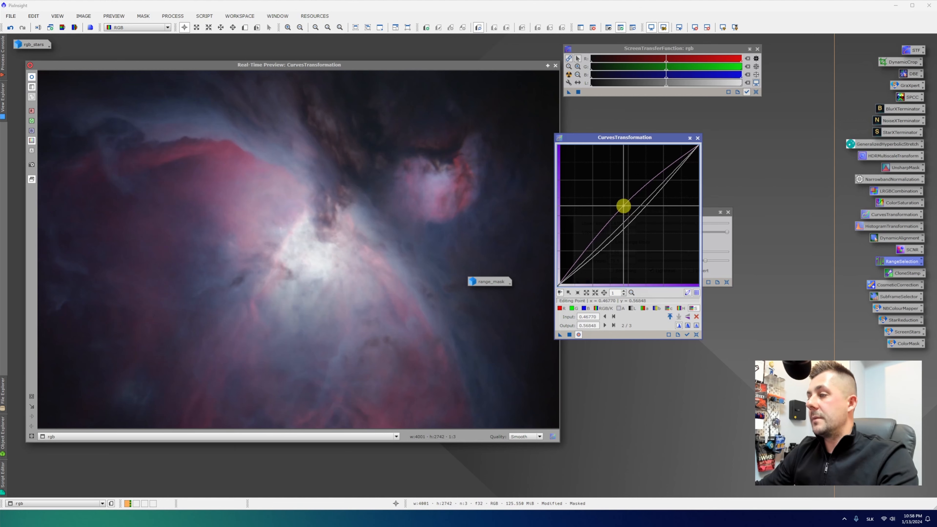
{"action": "left_click", "coordinate": [633, 308]}
{"action": "left_click", "coordinate": [578, 335]}
{"action": "left_click", "coordinate": [578, 335]}
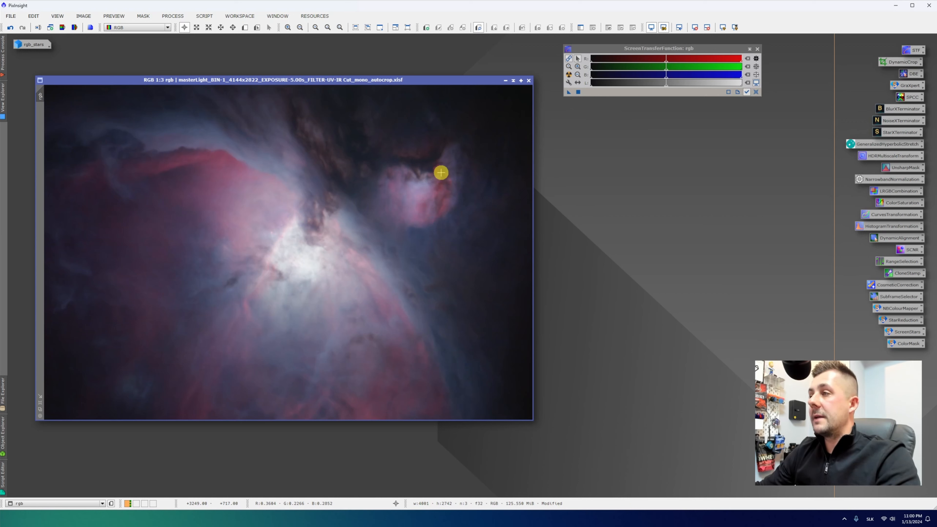
Run the DarkStructureEnhance script on the rgb image with amount 0.40 and 1 iteration
{"action": "left_click", "coordinate": [205, 17]}
{"action": "mouse_move", "coordinate": [260, 129]}
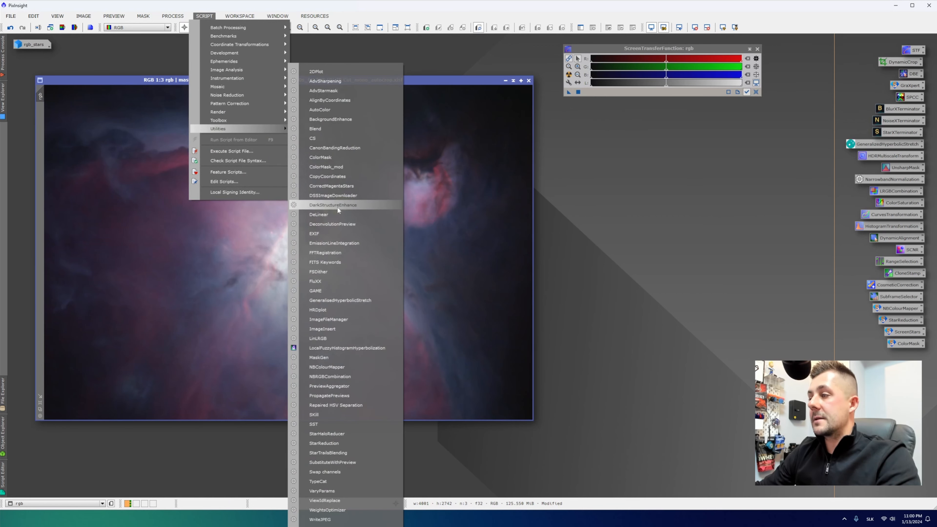
{"action": "left_click", "coordinate": [356, 206]}
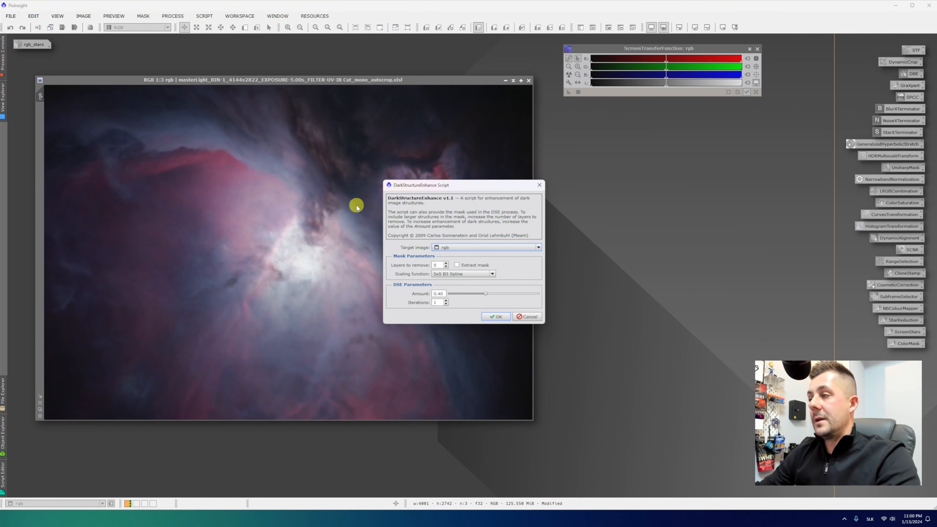
{"action": "left_click", "coordinate": [483, 315]}
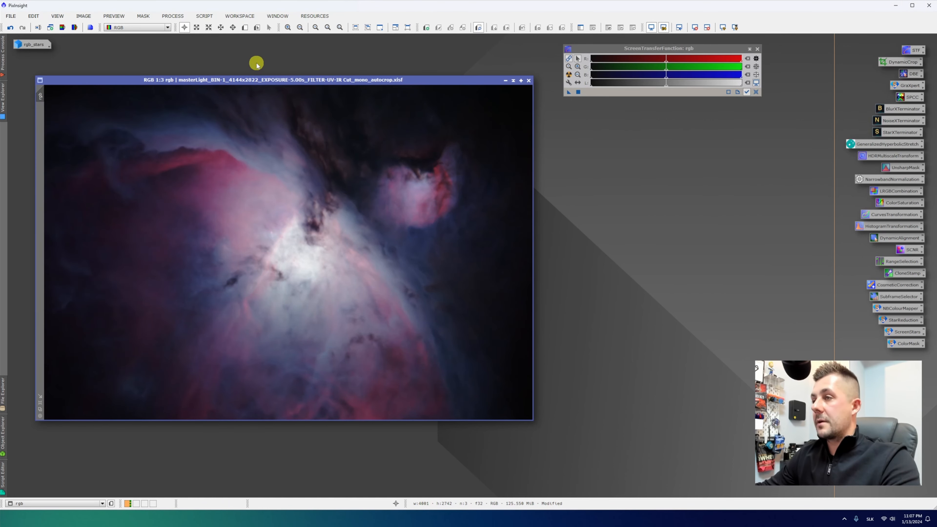
Restore the rgb_stars image, open HistogramTransformation with rgb_stars as its view, and reset its parameters
{"action": "double_click", "coordinate": [33, 45]}
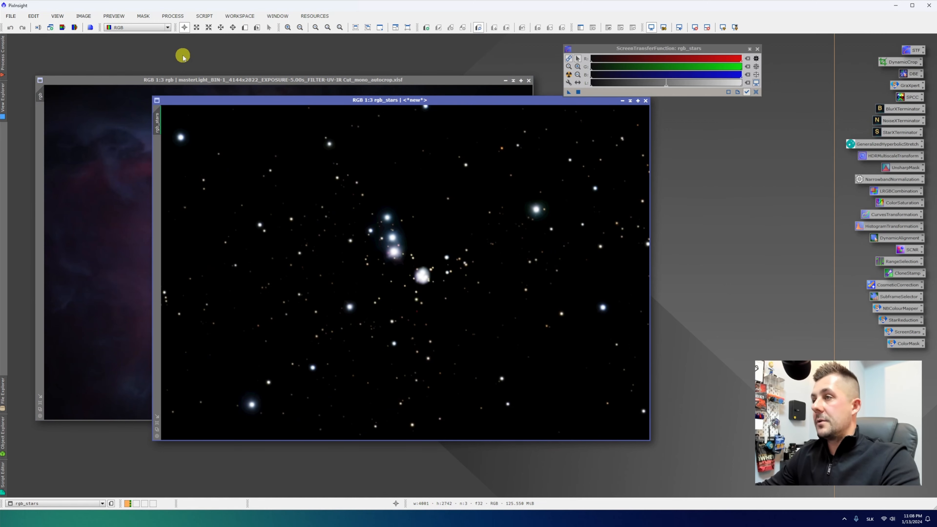
{"action": "left_click", "coordinate": [172, 16]}
{"action": "mouse_move", "coordinate": [212, 29]}
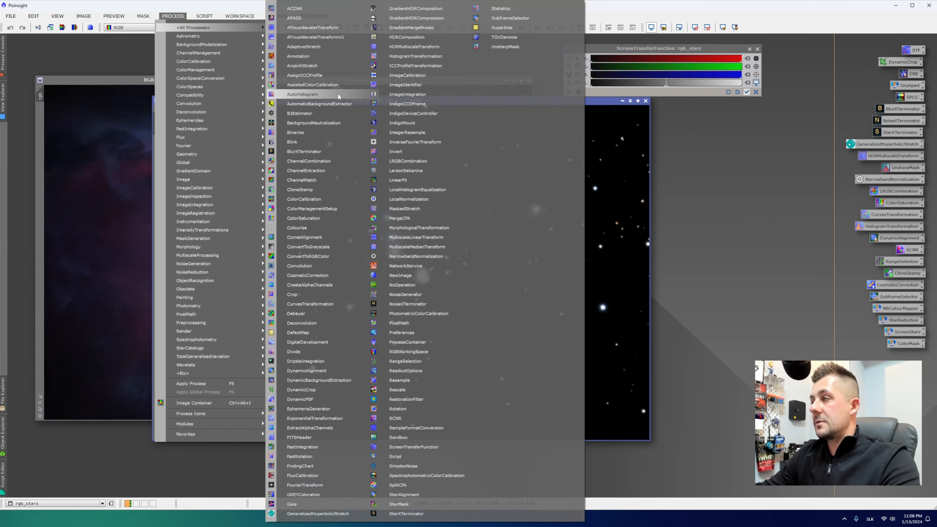
{"action": "left_click", "coordinate": [400, 57]}
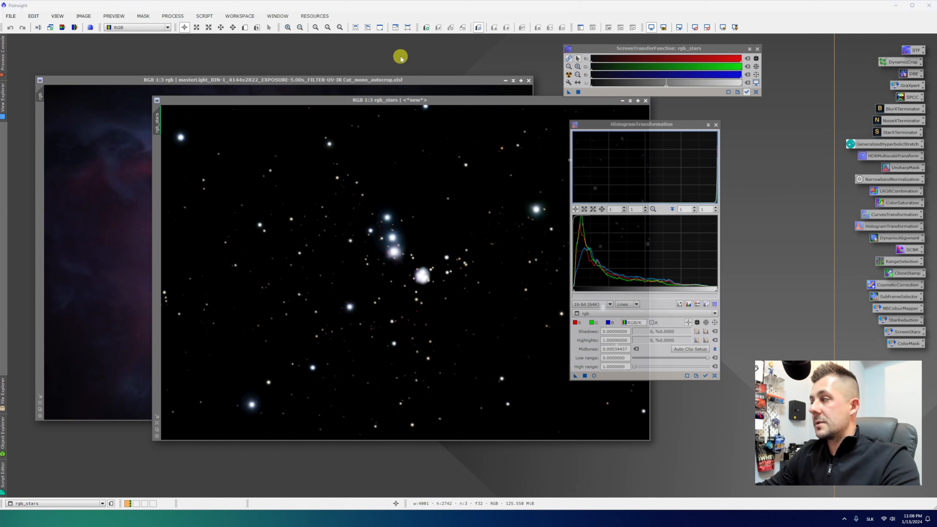
{"action": "left_click", "coordinate": [596, 125]}
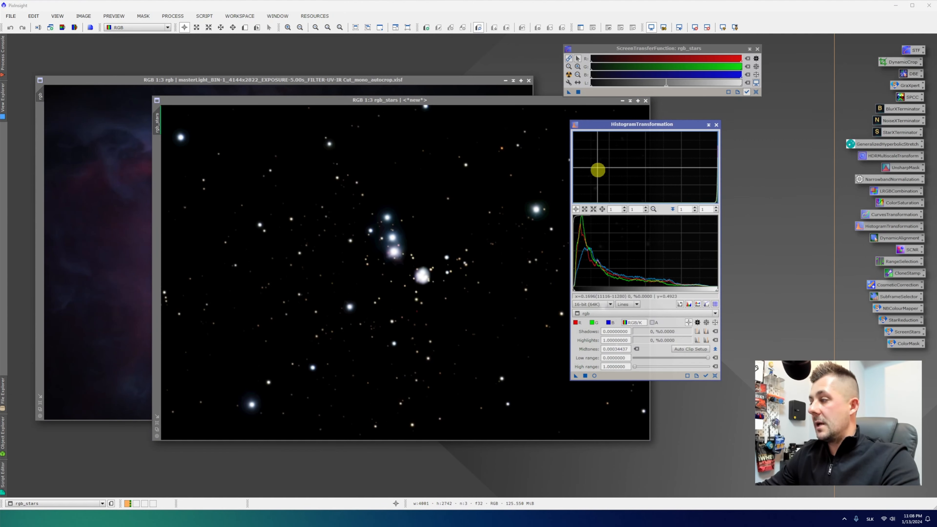
{"action": "left_click", "coordinate": [602, 314]}
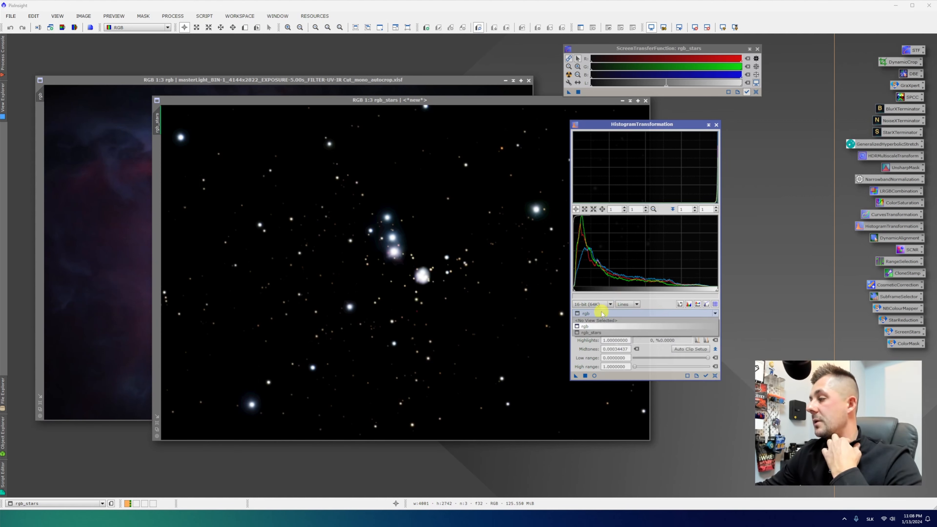
{"action": "left_click", "coordinate": [600, 333]}
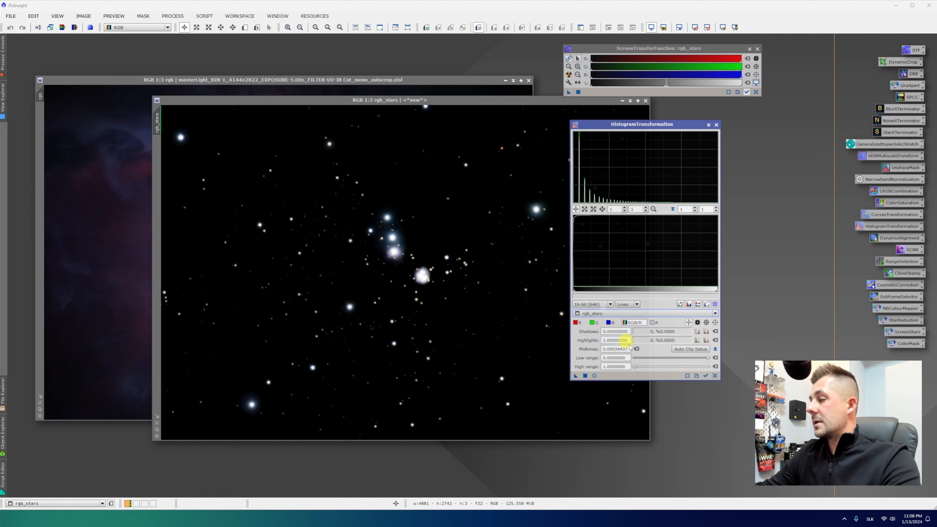
{"action": "left_click", "coordinate": [715, 375]}
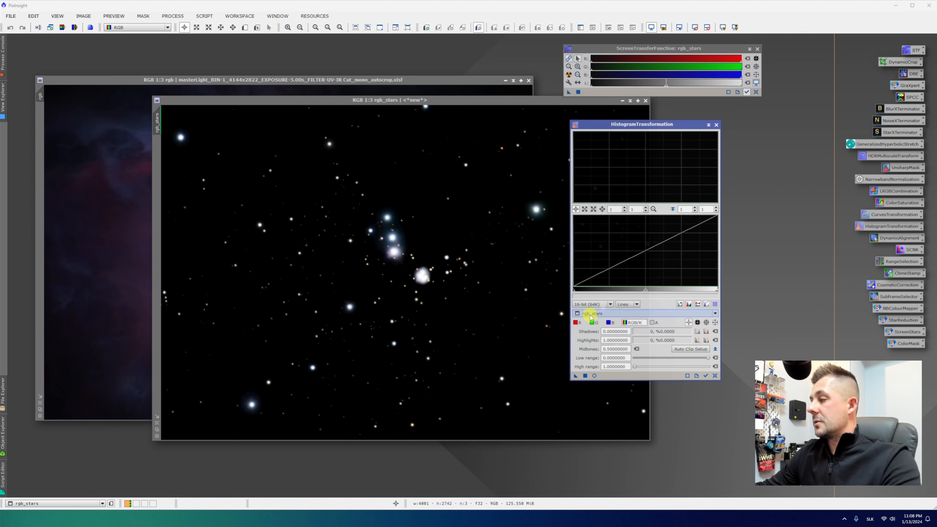
Stretch rgb_stars permanently by transferring its screen stretch to HistogramTransformation and applying it, remove the screen stretch, and close HistogramTransformation
{"action": "left_click_drag", "start_coordinate": [569, 93], "coordinate": [454, 271]}
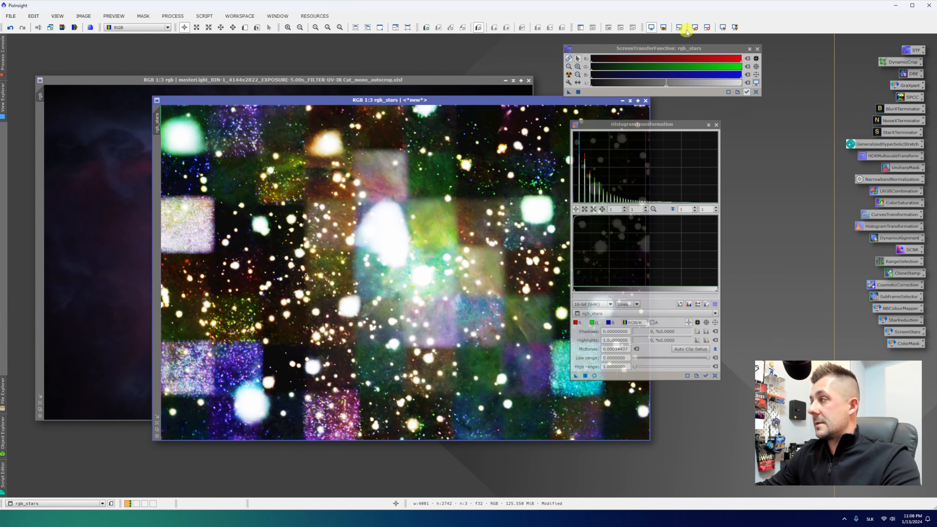
{"action": "left_click", "coordinate": [694, 27]}
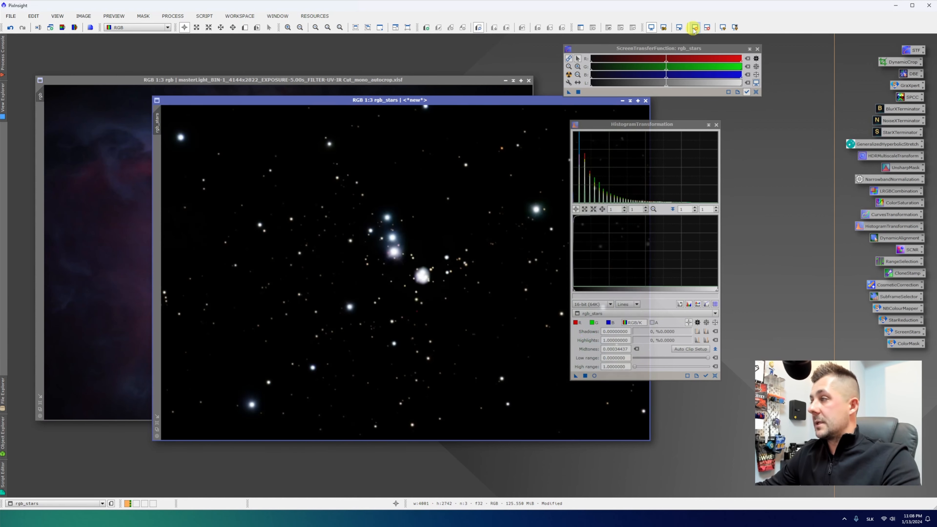
{"action": "left_click", "coordinate": [716, 124]}
{"action": "left_click_drag", "start_coordinate": [605, 101], "coordinate": [594, 105]}
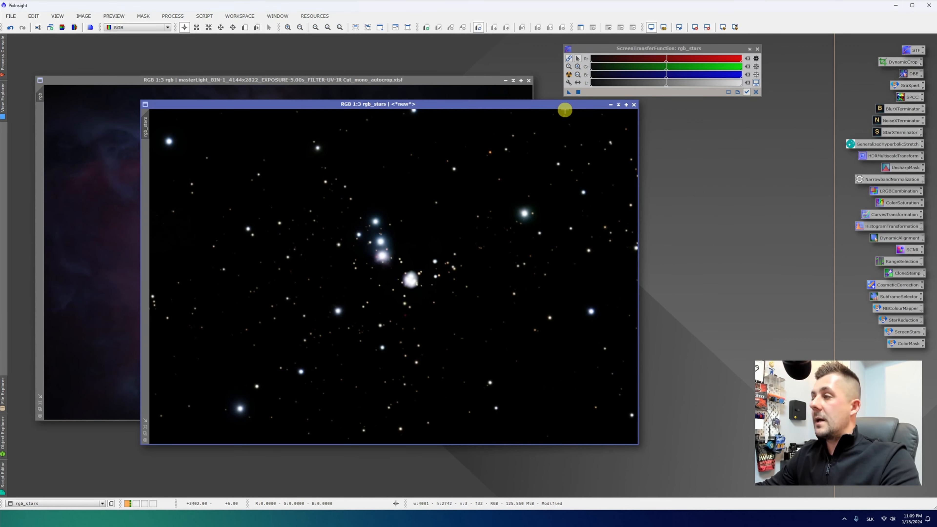
Remove the green cast from rgb_stars with SCNR using Average Neutral protection and amount 1.00, and close SCNR
{"action": "double_click", "coordinate": [907, 251]}
{"action": "left_click_drag", "start_coordinate": [434, 176], "coordinate": [465, 144]}
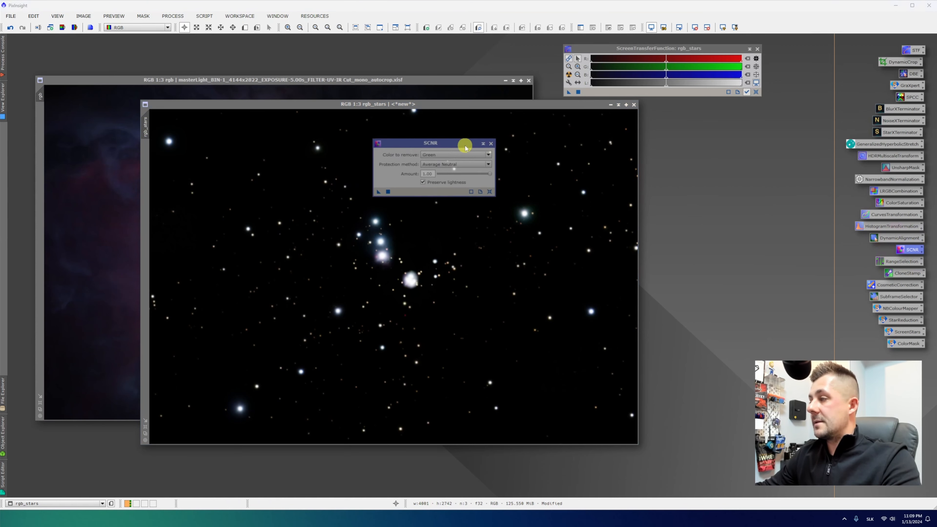
{"action": "left_click", "coordinate": [516, 206]}
{"action": "scroll", "coordinate": [520, 210], "scroll_direction": "up", "scroll_amount": 5}
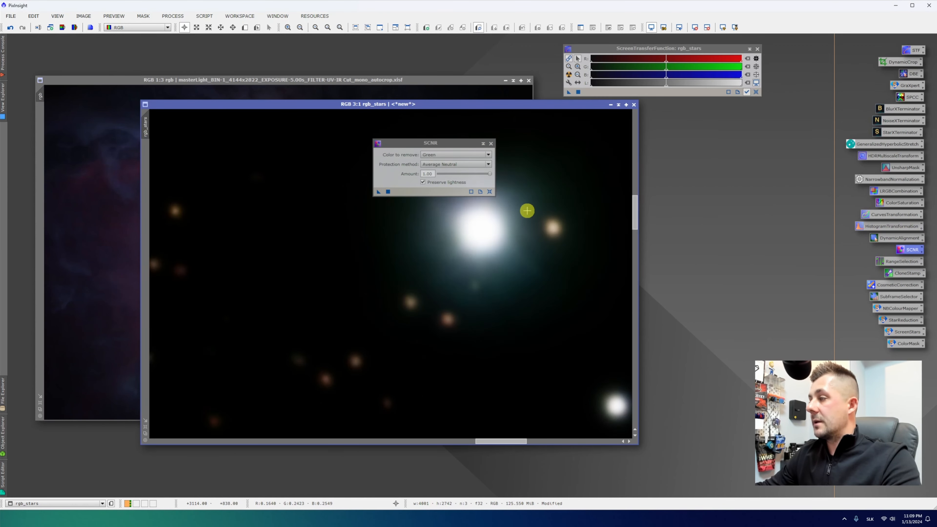
{"action": "left_click_drag", "start_coordinate": [488, 441], "coordinate": [496, 440]}
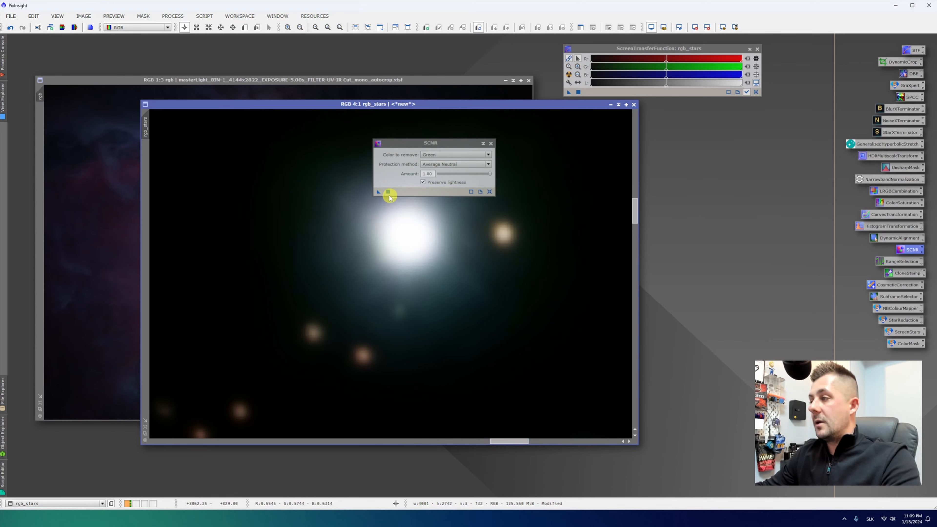
{"action": "left_click", "coordinate": [379, 192]}
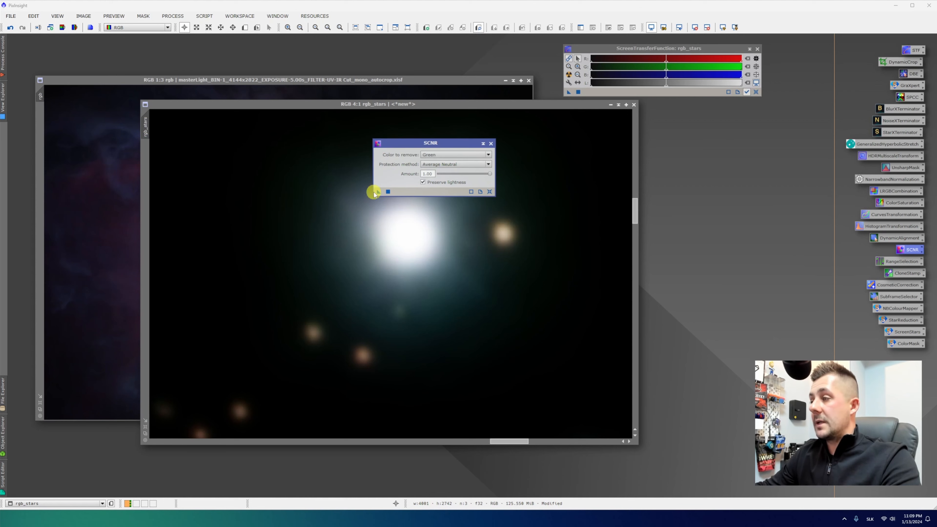
{"action": "left_click_drag", "start_coordinate": [378, 193], "coordinate": [345, 209]}
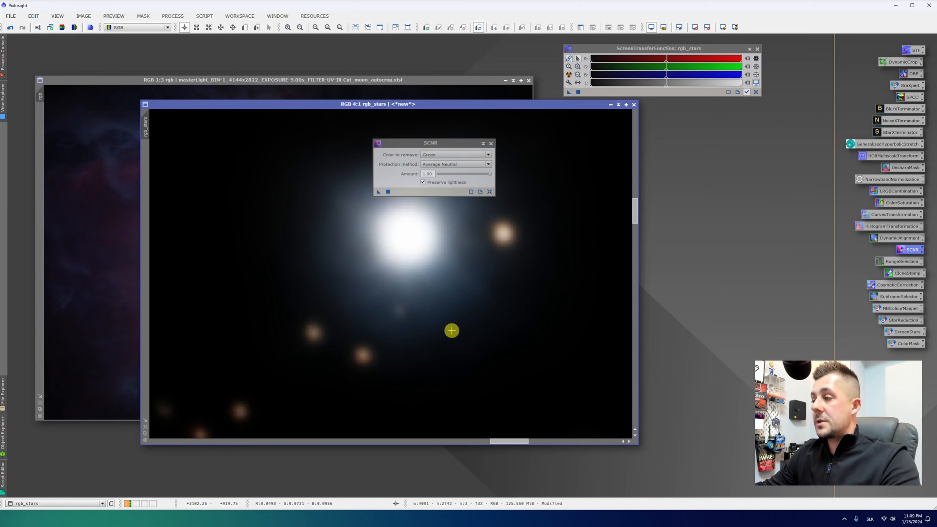
{"action": "left_click", "coordinate": [490, 144]}
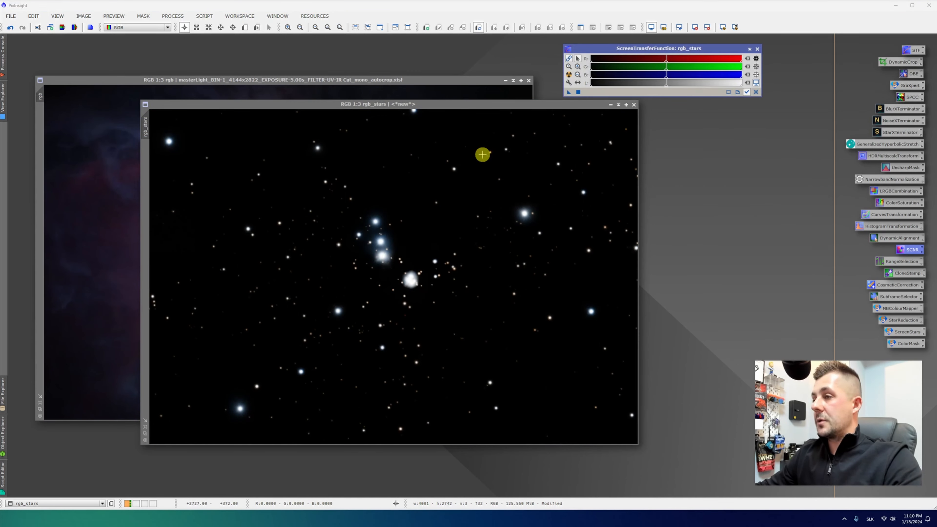
Recombine starless view rgb with stars view rgb_stars into a new image rgb_starry using the ScreenStars script, and close the script
{"action": "double_click", "coordinate": [902, 333]}
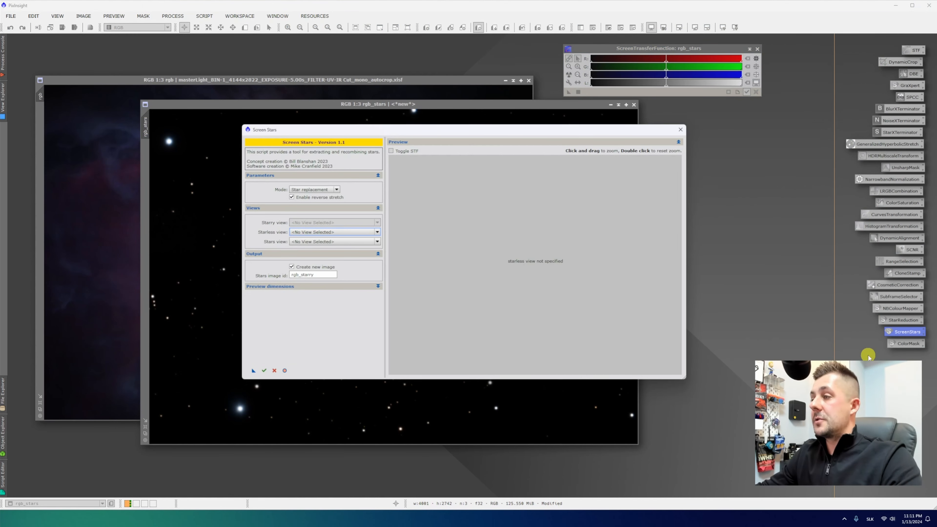
{"action": "left_click", "coordinate": [341, 233]}
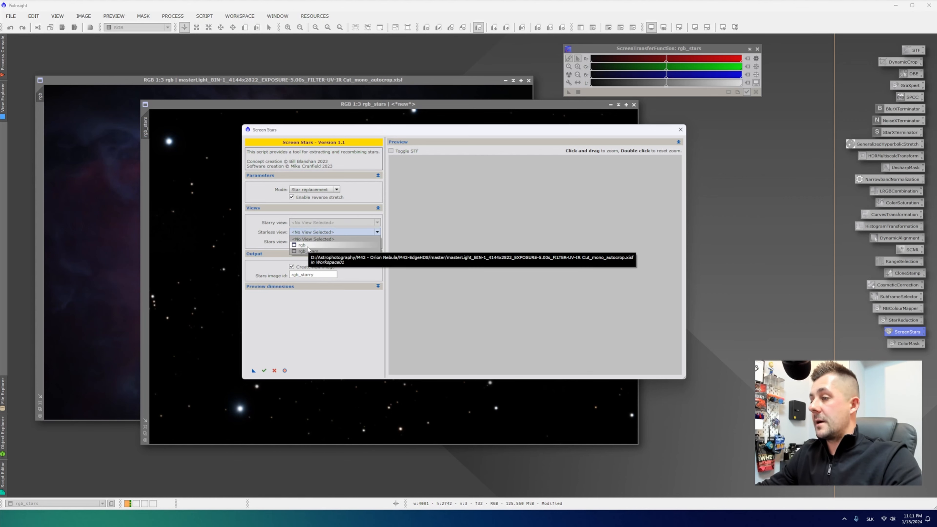
{"action": "left_click", "coordinate": [308, 250]}
{"action": "left_click", "coordinate": [319, 242]}
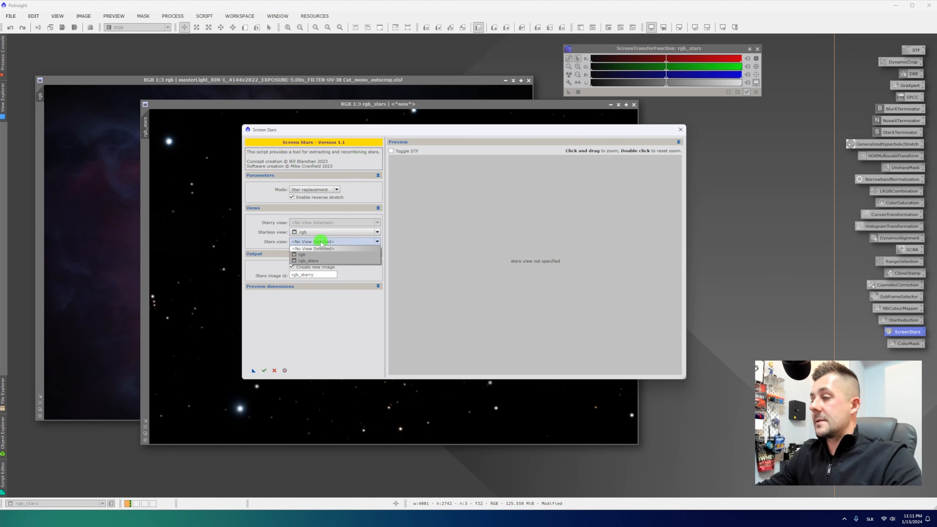
{"action": "left_click", "coordinate": [324, 260]}
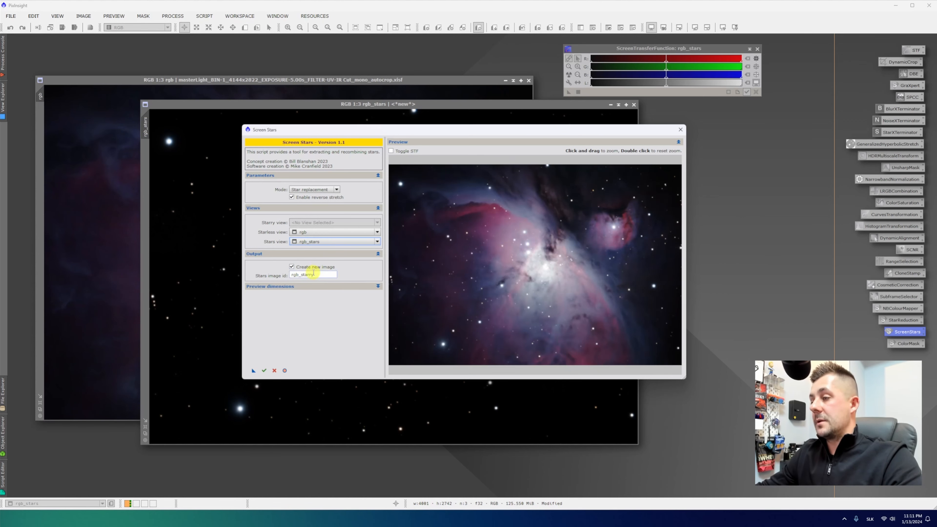
{"action": "left_click", "coordinate": [264, 371]}
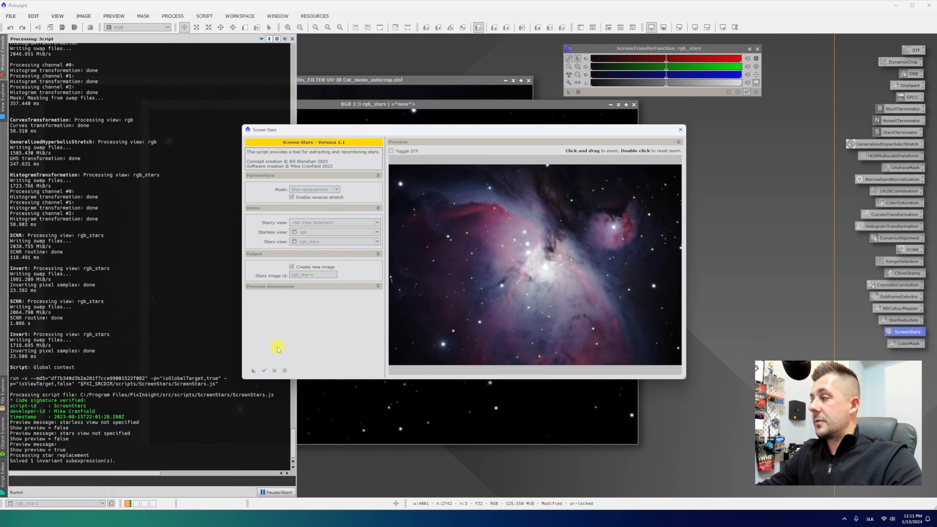
{"action": "left_click", "coordinate": [680, 130]}
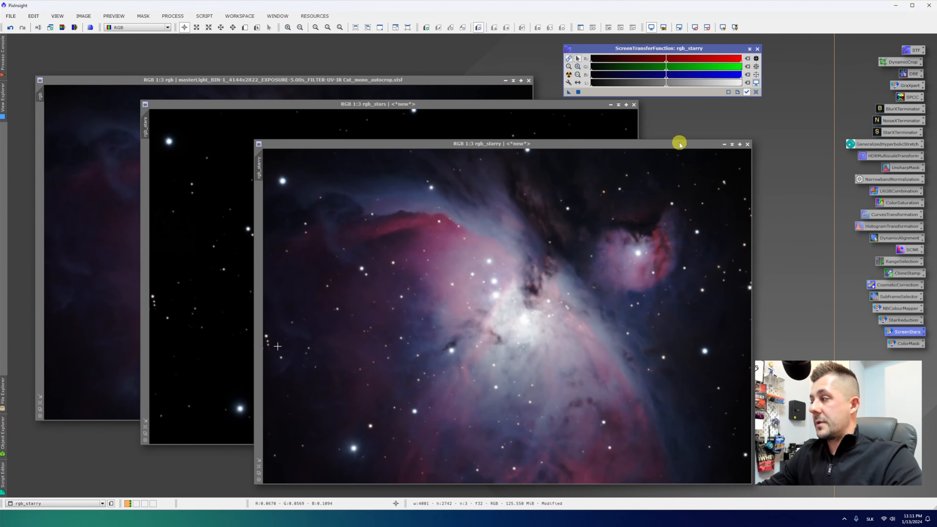